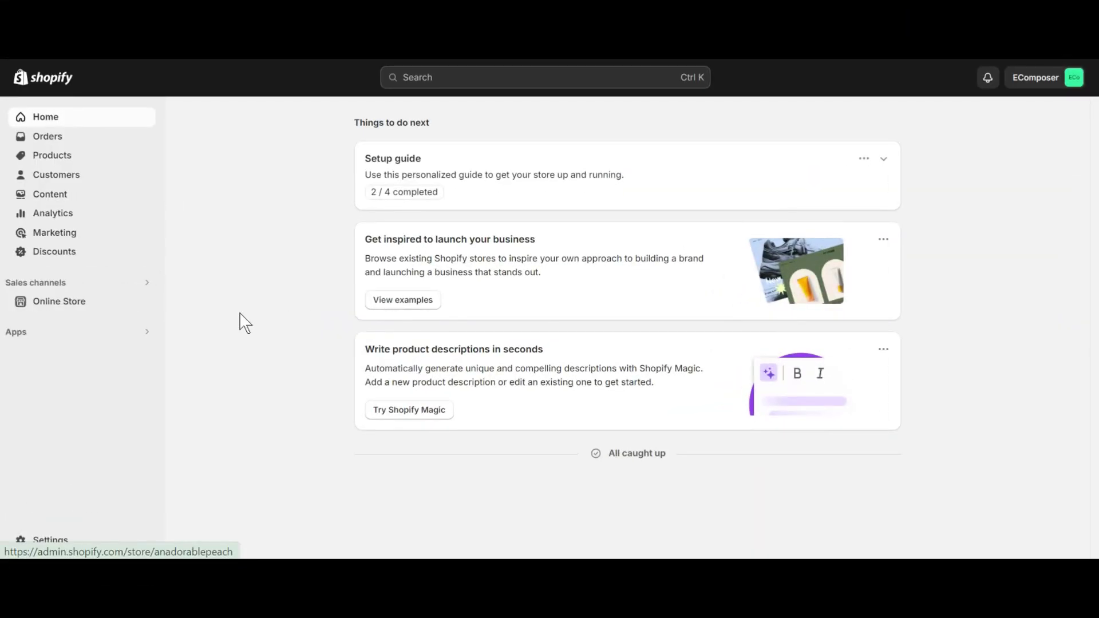
Launch the EComposer Builder app and land on its dashboard of recent layouts
click(145, 336)
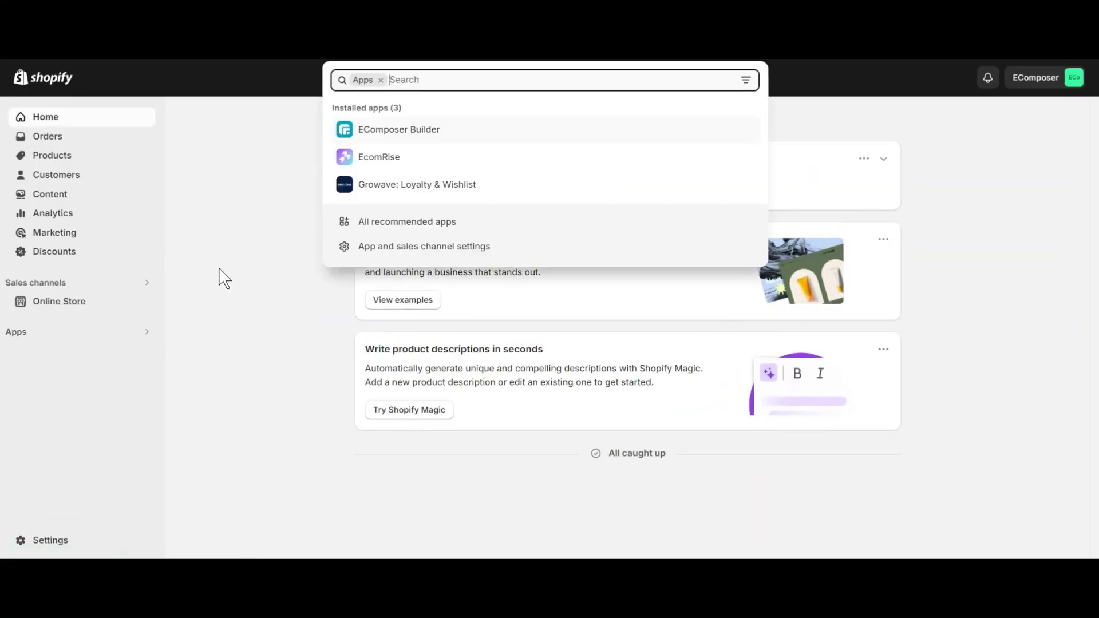
click(391, 127)
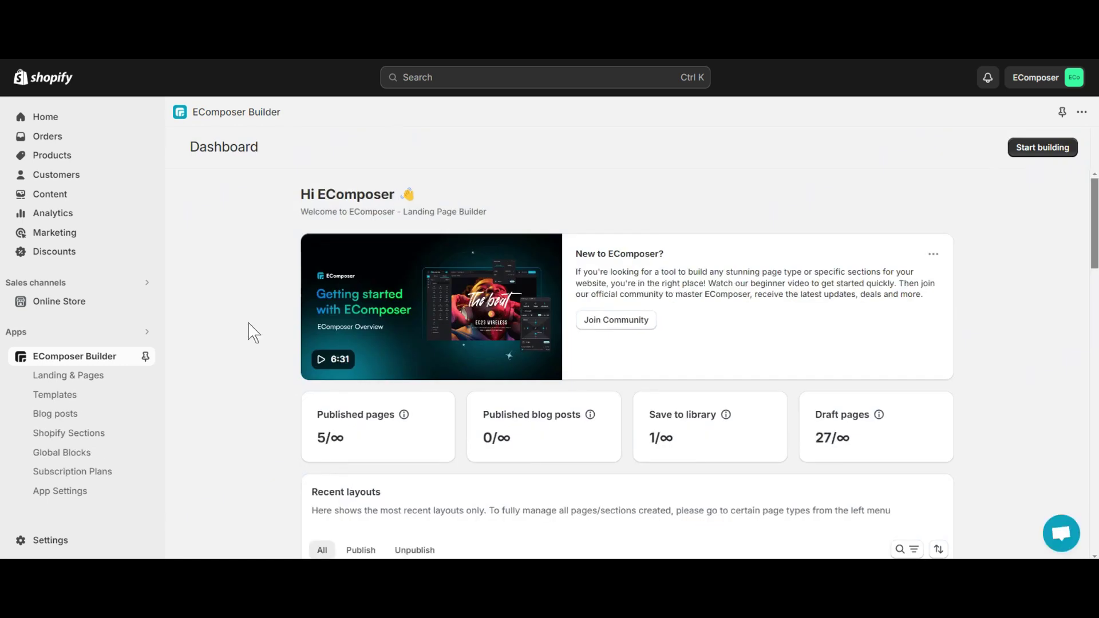
scroll(250, 332, down, 1)
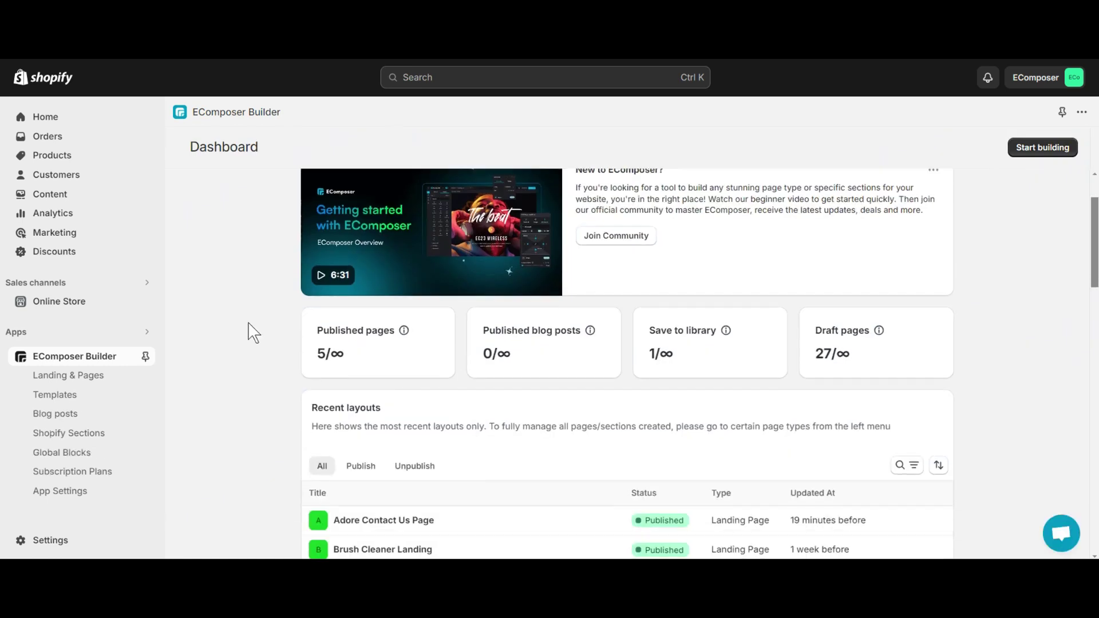
scroll(249, 332, down, 1)
scroll(249, 332, down, 2)
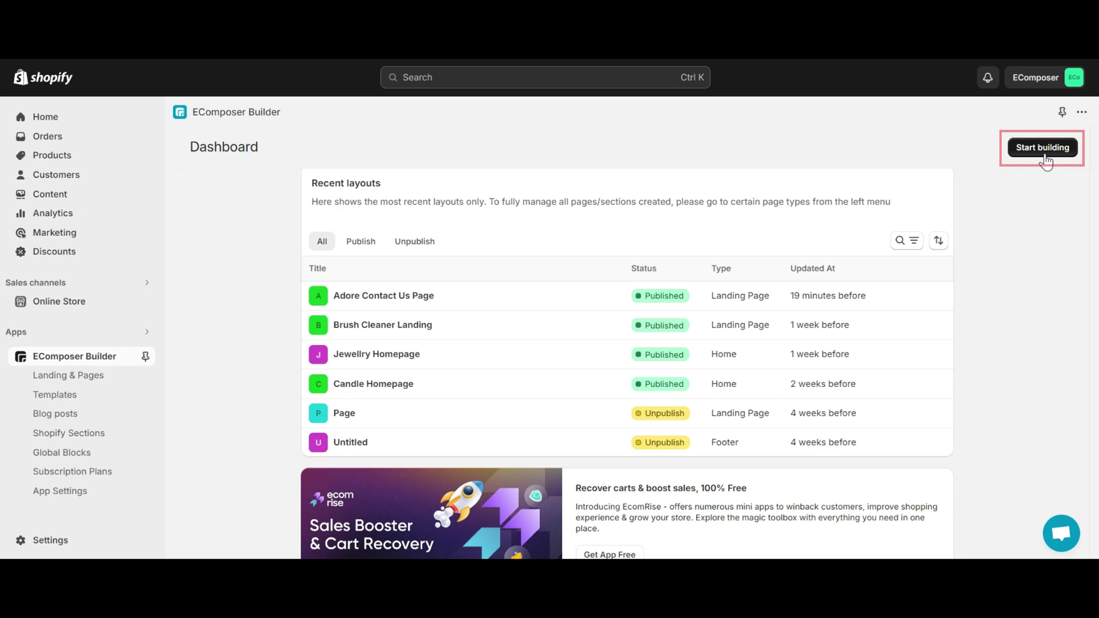
mouse_move(435, 296)
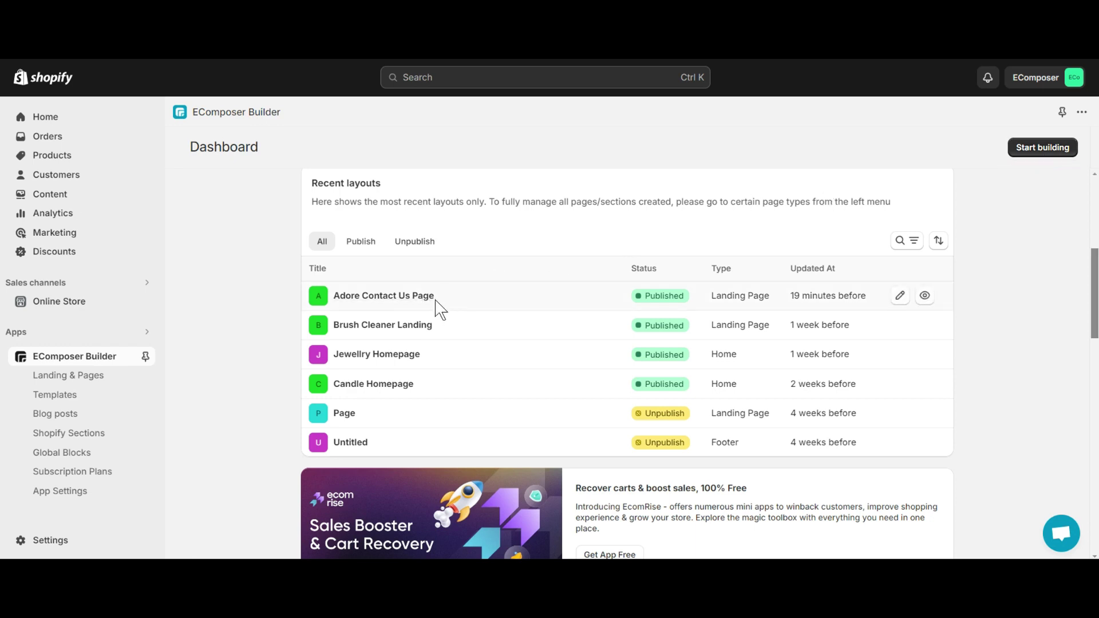
Open the Adore Contact Us Page in the editor and show the addable Elements list
click(410, 301)
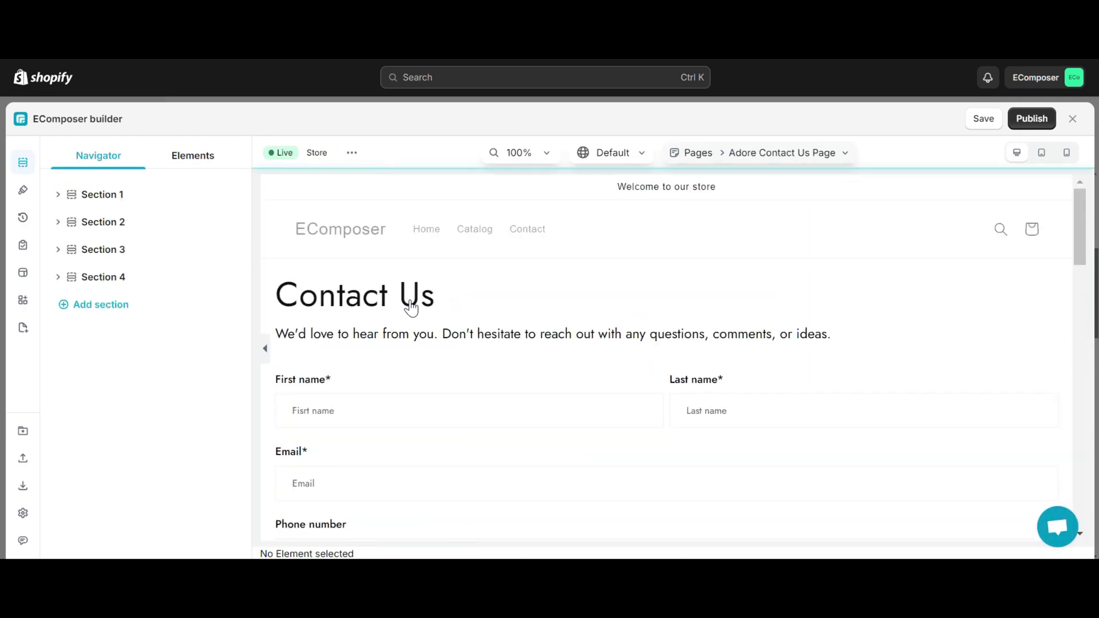
scroll(409, 307, down, 1)
scroll(410, 307, down, 4)
scroll(410, 307, down, 5)
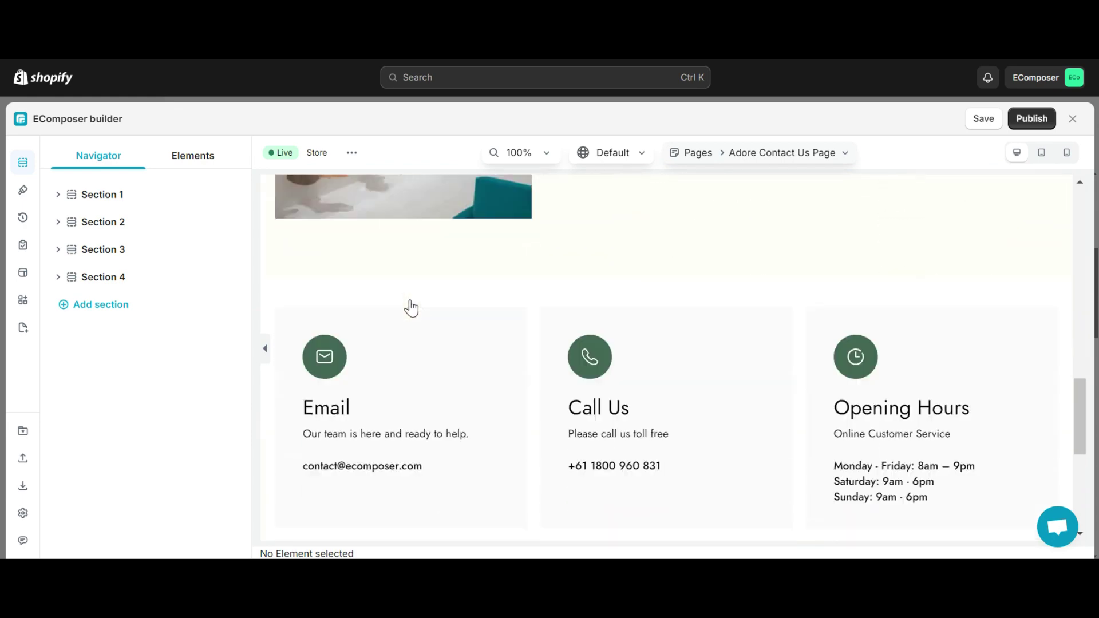
scroll(410, 307, down, 5)
scroll(410, 307, down, 1)
scroll(410, 306, up, 10)
scroll(409, 307, up, 5)
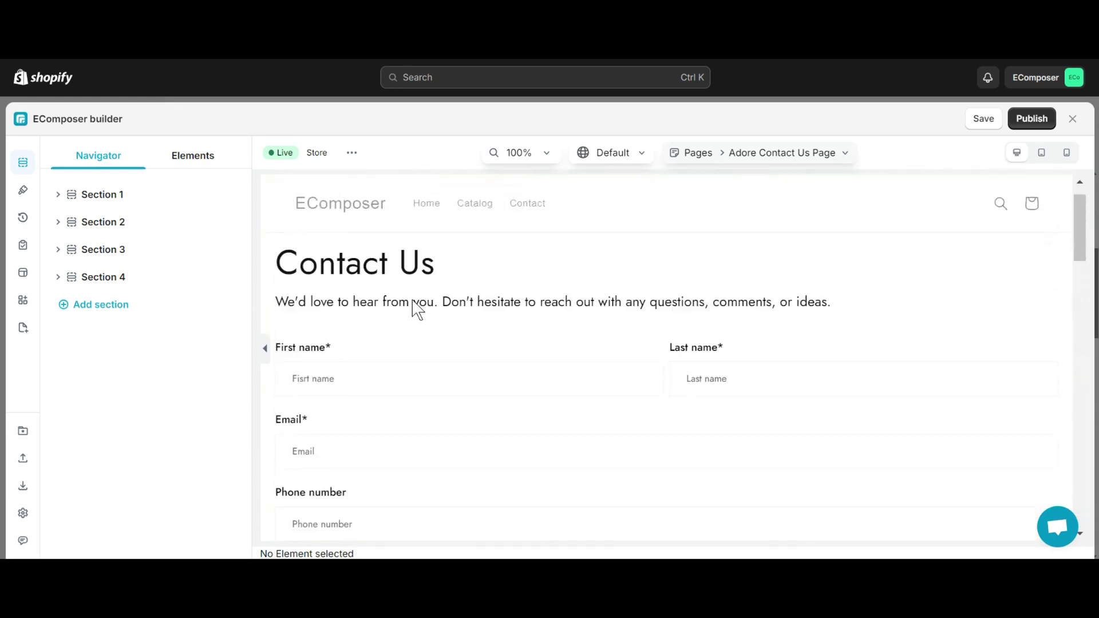
click(208, 157)
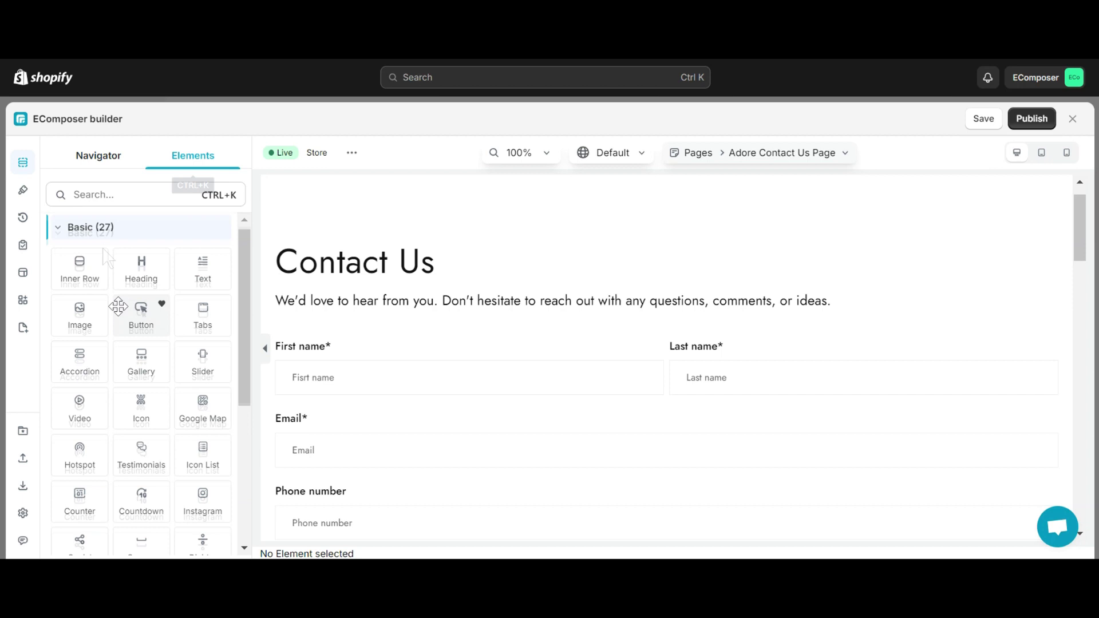
scroll(115, 307, down, 2)
scroll(118, 306, down, 1)
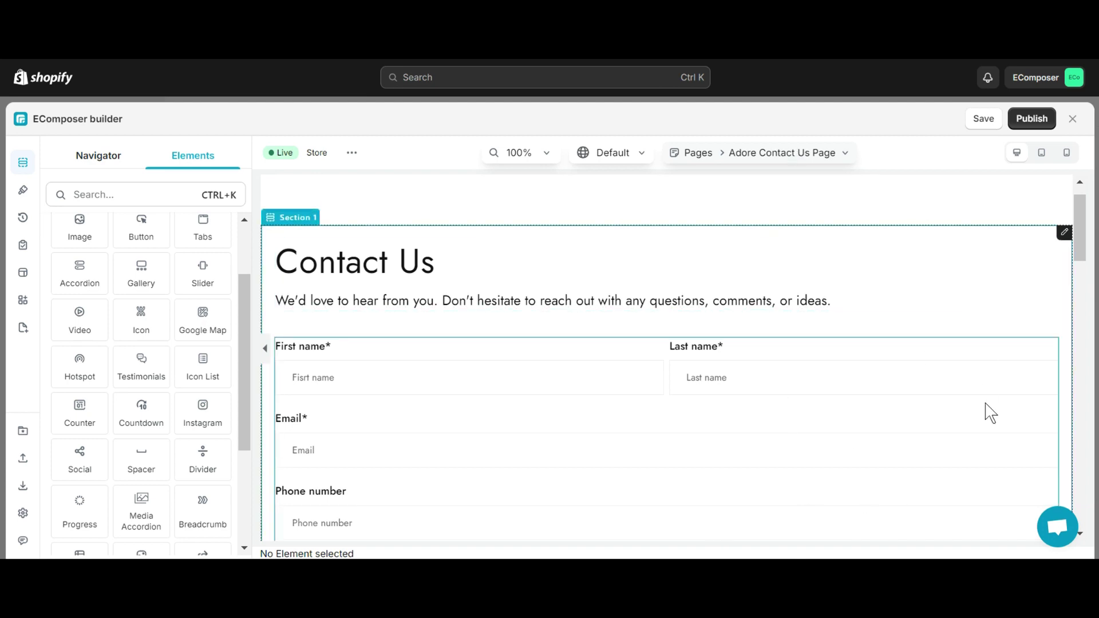
Split Section 1 into two 50/50 columns, leaving an empty column right of the contact form
click(310, 225)
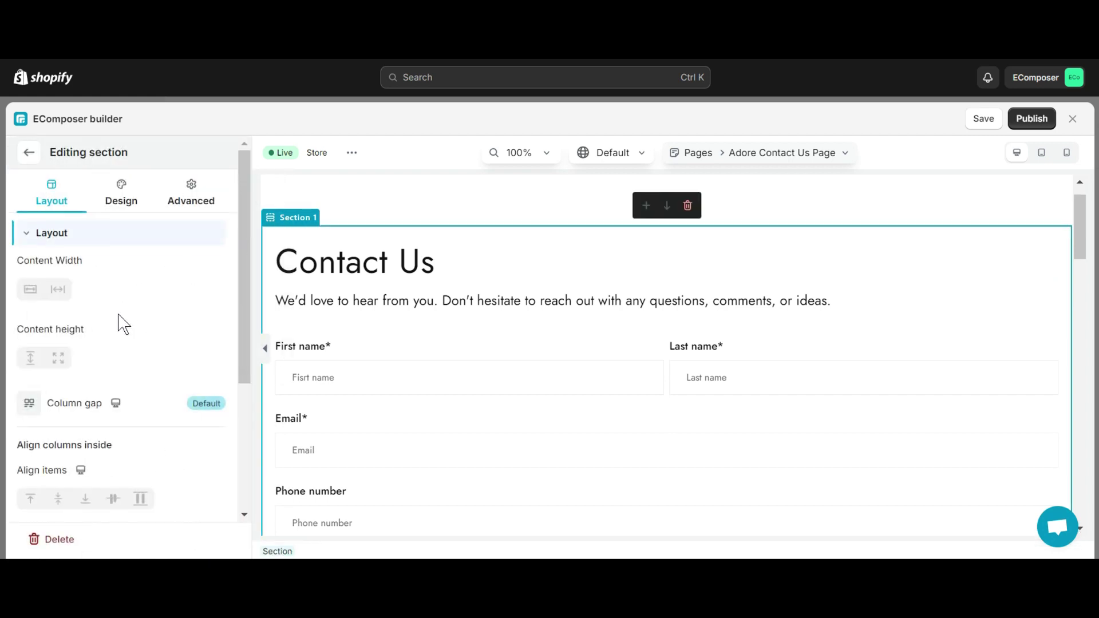
scroll(117, 319, down, 5)
click(76, 483)
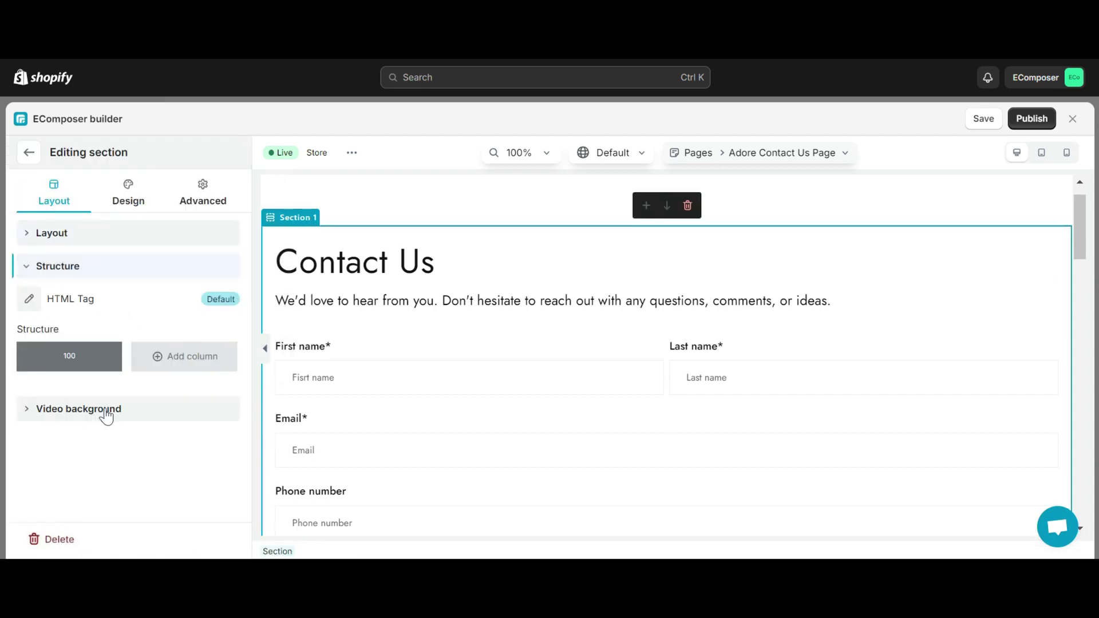
click(184, 356)
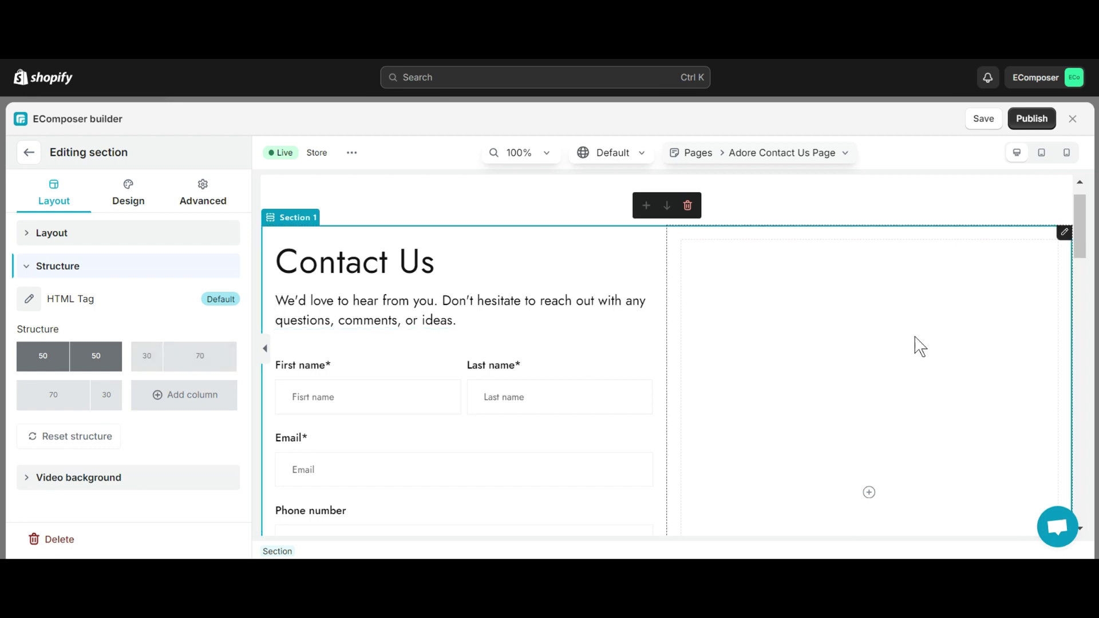
scroll(878, 460, down, 3)
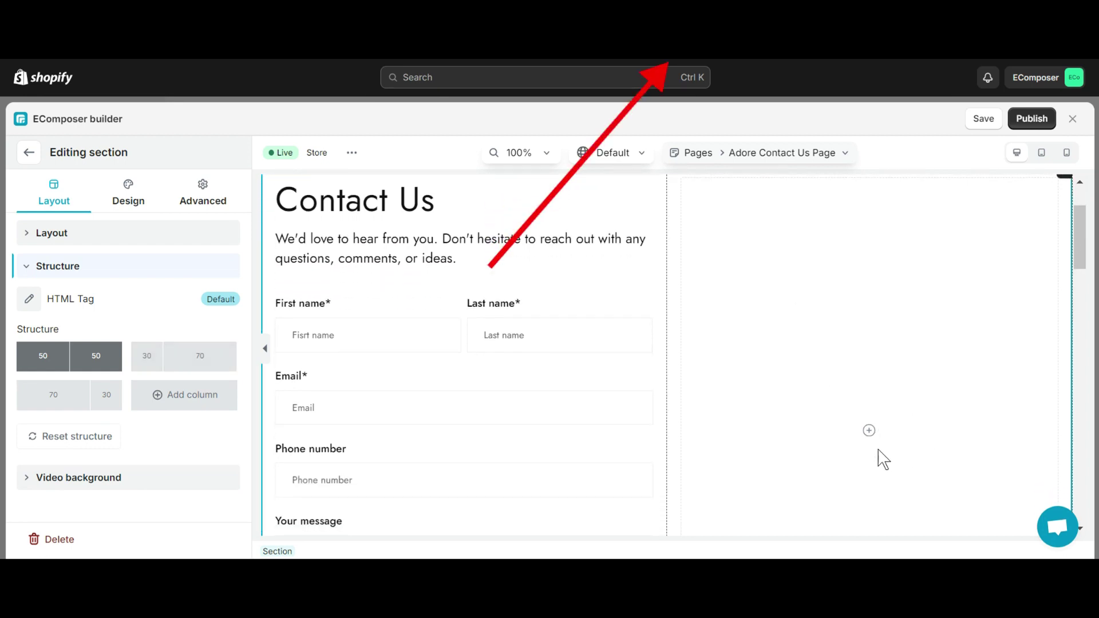
click(44, 265)
Drop a Google Map element into the empty right column beside the contact form
click(32, 161)
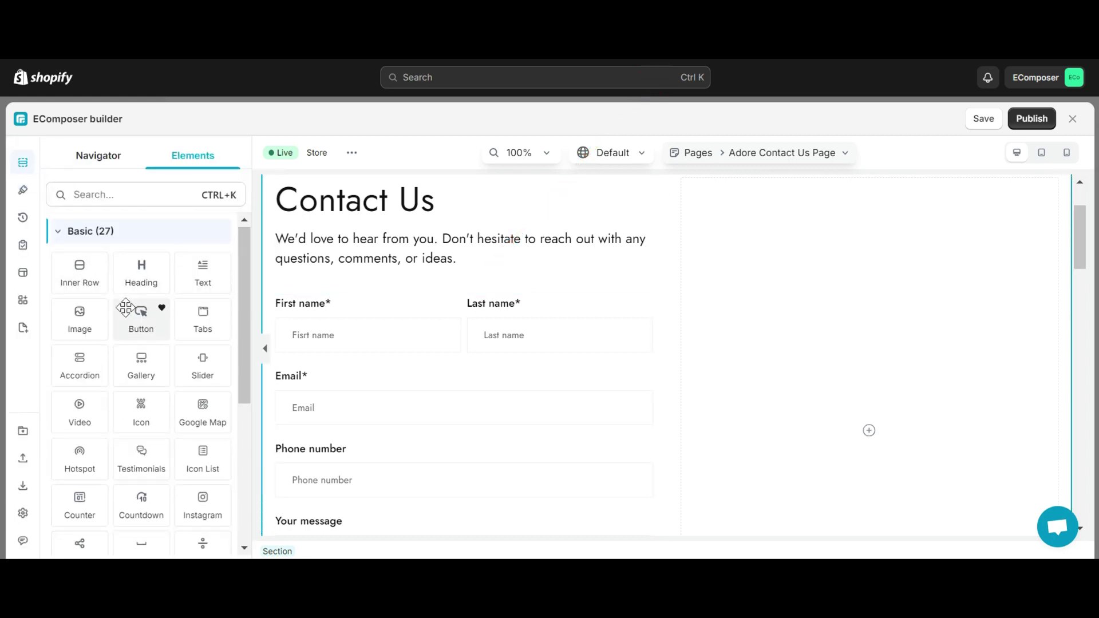
scroll(135, 307, down, 2)
drag(178, 304, 862, 331)
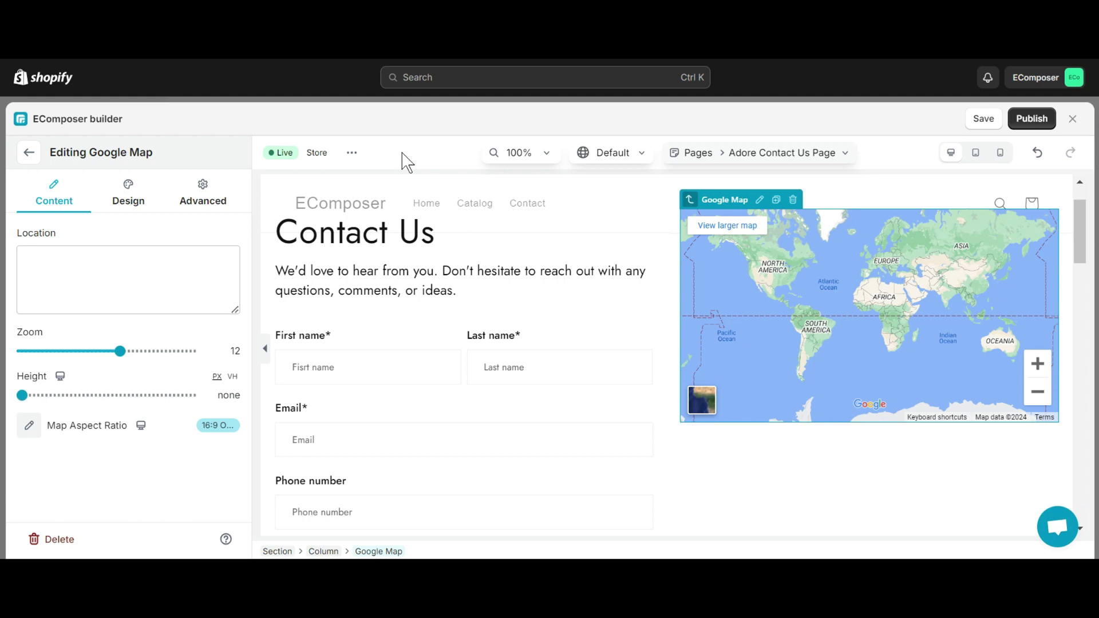
Centre the map on 150 Elgin Street 8th Floor, Ottawa by pasting the address into Location
click(115, 256)
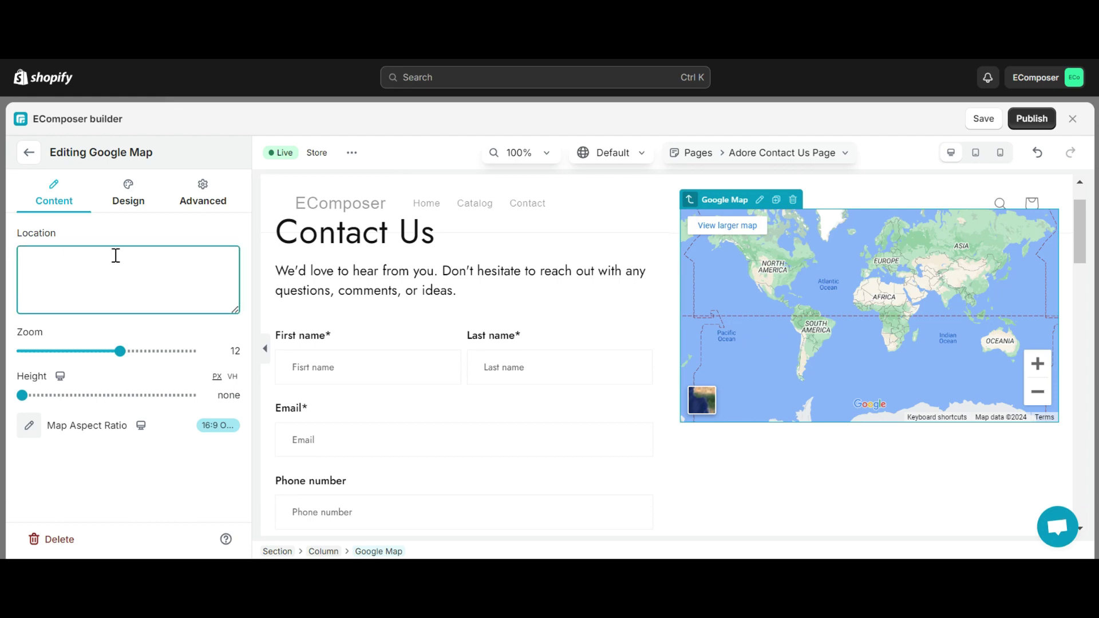
text(150 Elgin Street 8th Floor Ottawa, ON K2P 1L4 Canada)
click(183, 328)
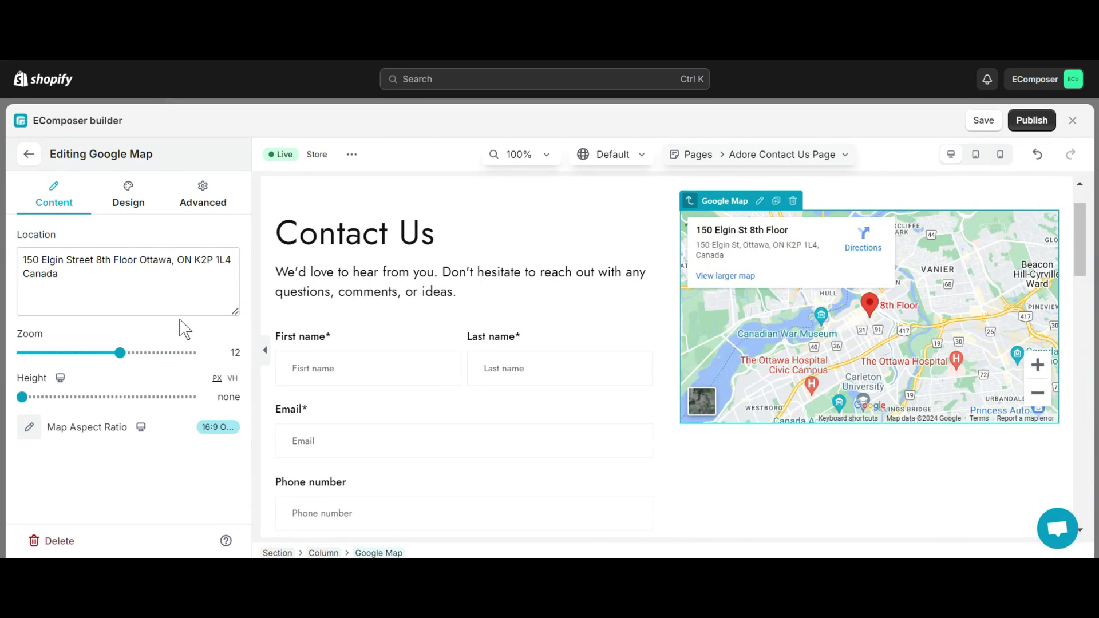
click(877, 328)
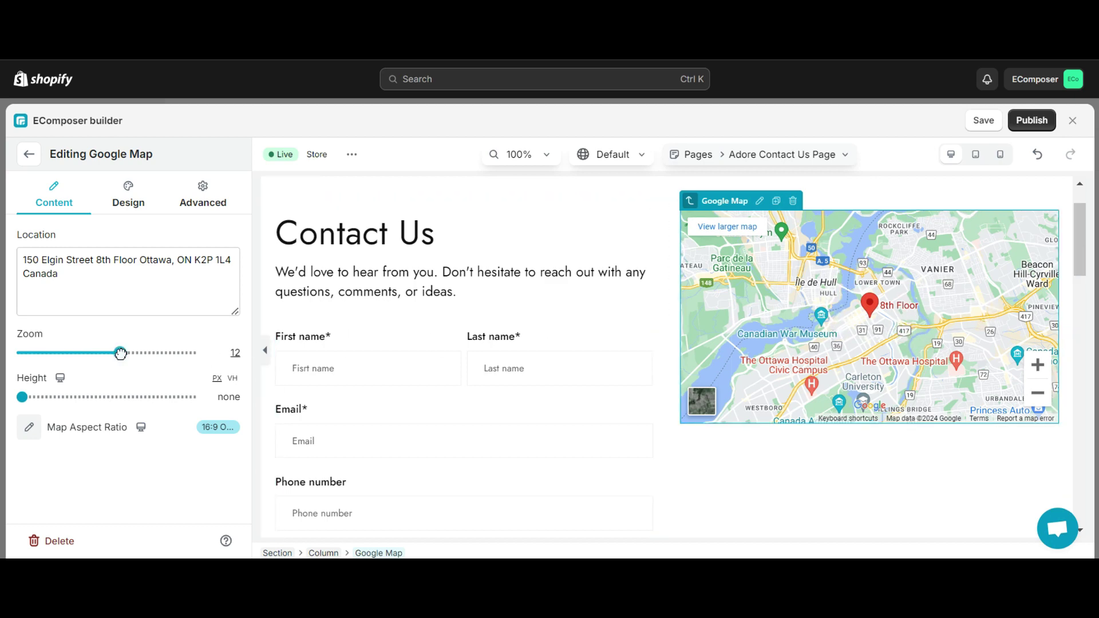
Set the map to zoom 12 and a height of 688px beside the form
mouse_move(120, 353)
mouse_down()
mouse_move(162, 364)
mouse_move(86, 355)
mouse_move(147, 346)
mouse_up()
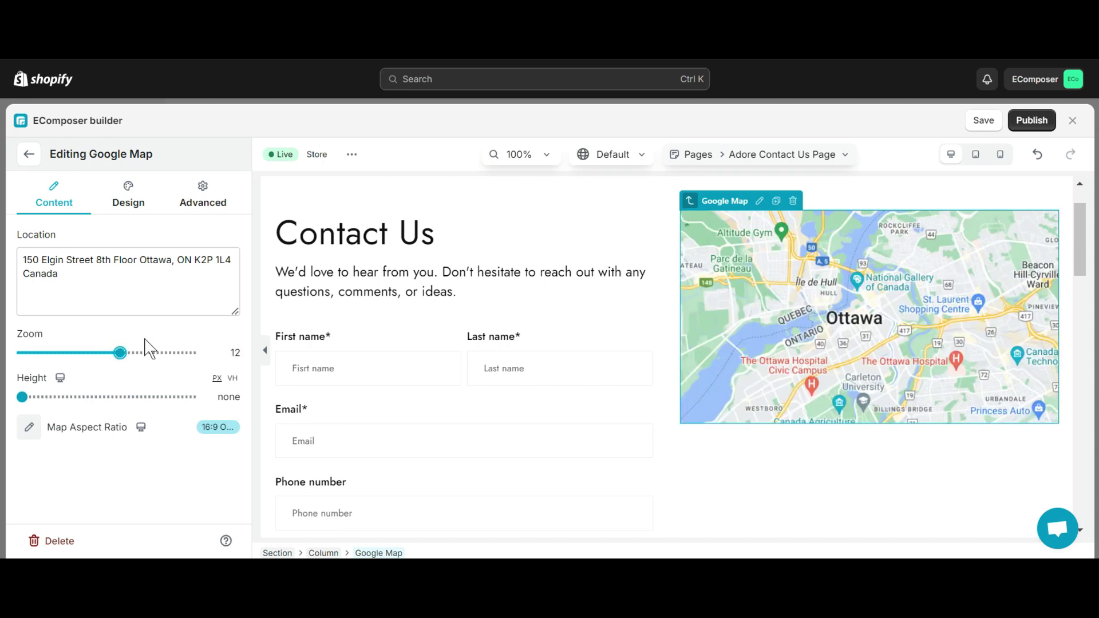
mouse_move(23, 396)
mouse_down()
mouse_move(125, 395)
mouse_move(80, 397)
mouse_up()
scroll(569, 400, down, 5)
scroll(570, 401, up, 5)
drag(1080, 232, 1087, 287)
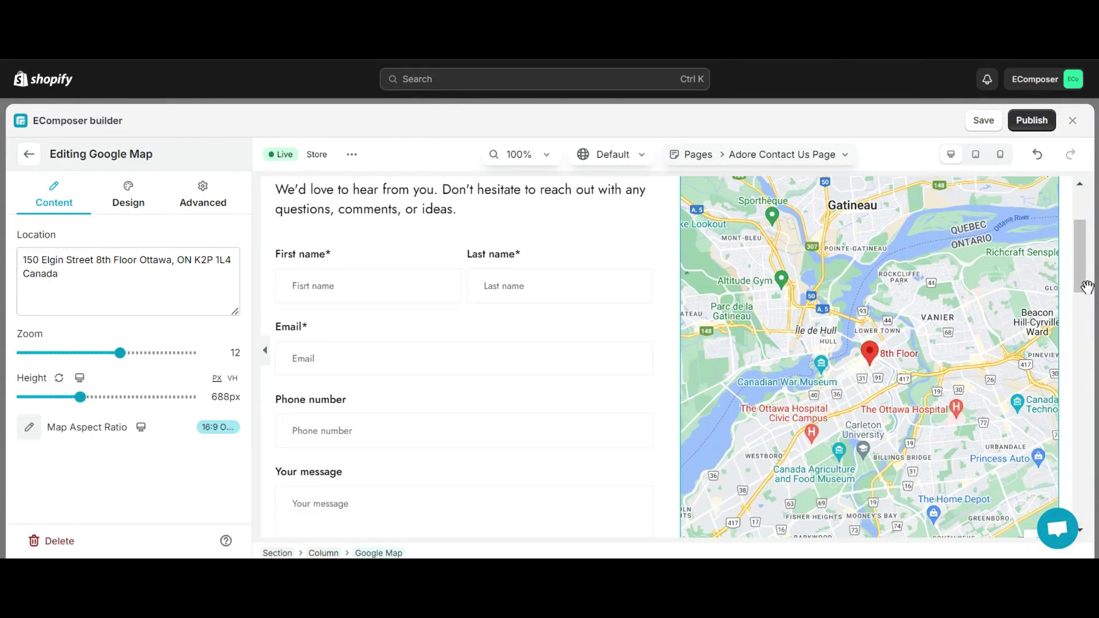
click(214, 427)
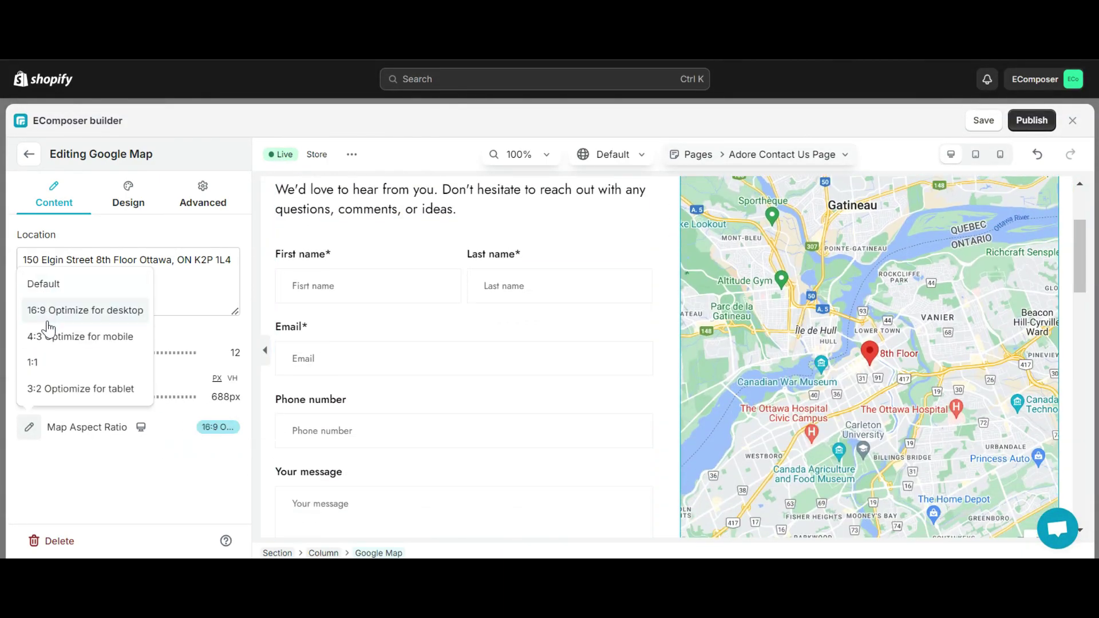
click(158, 487)
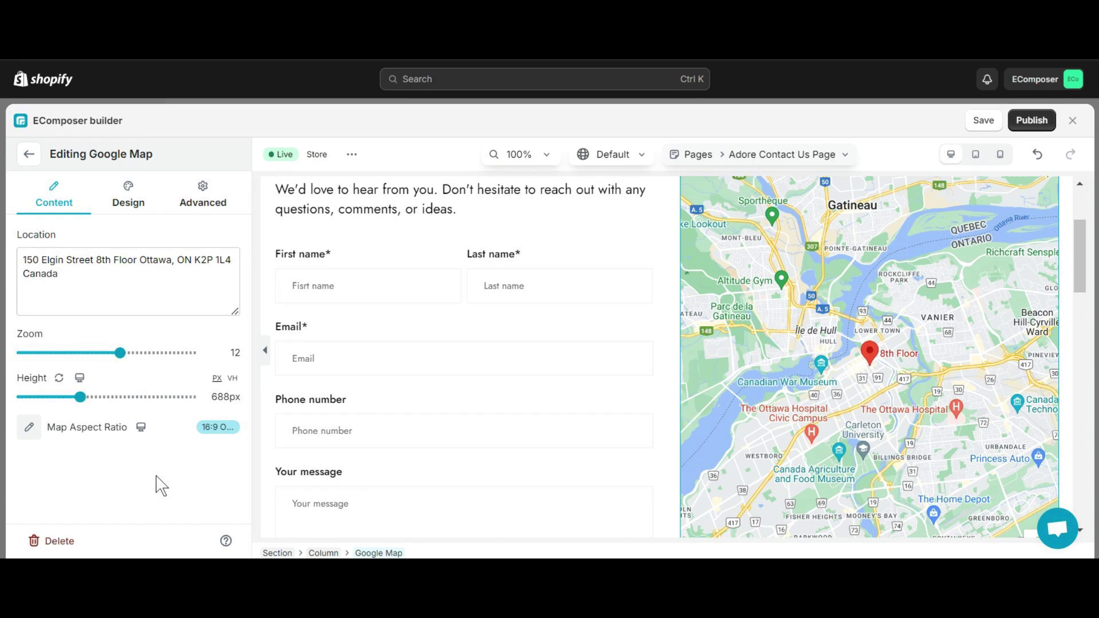
click(141, 427)
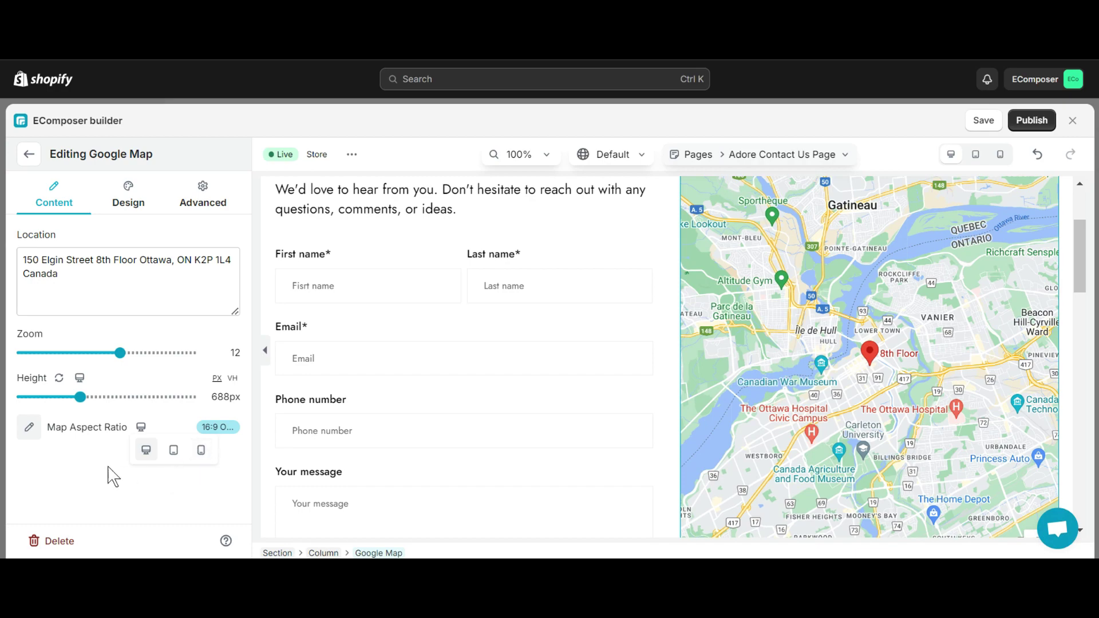
Check the page at tablet and mobile widths, then return to the desktop preview
click(173, 450)
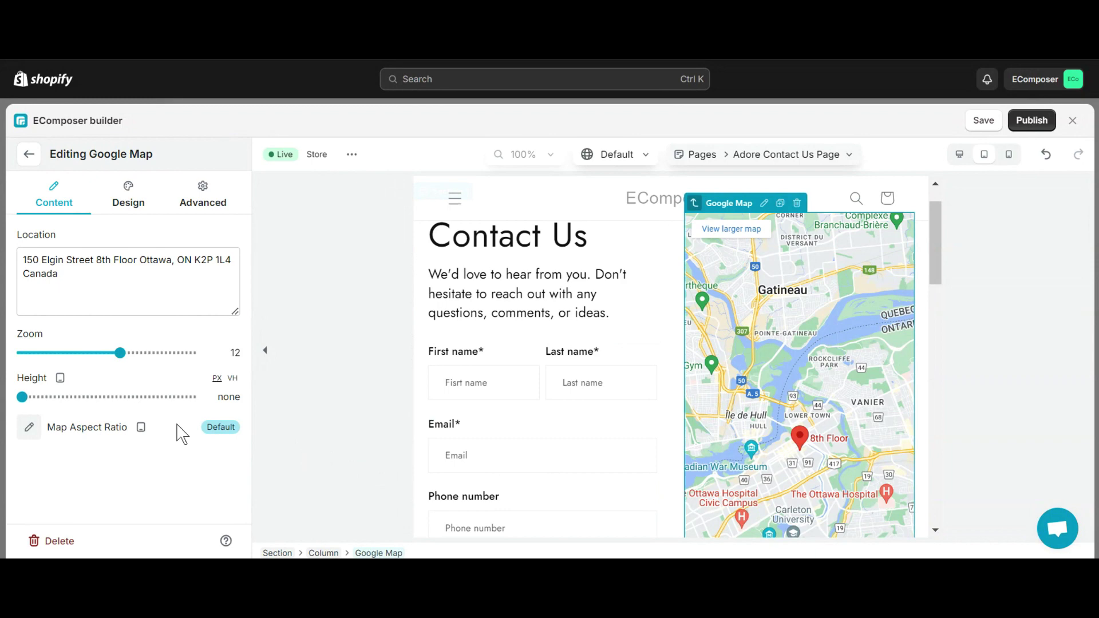
click(142, 429)
click(198, 451)
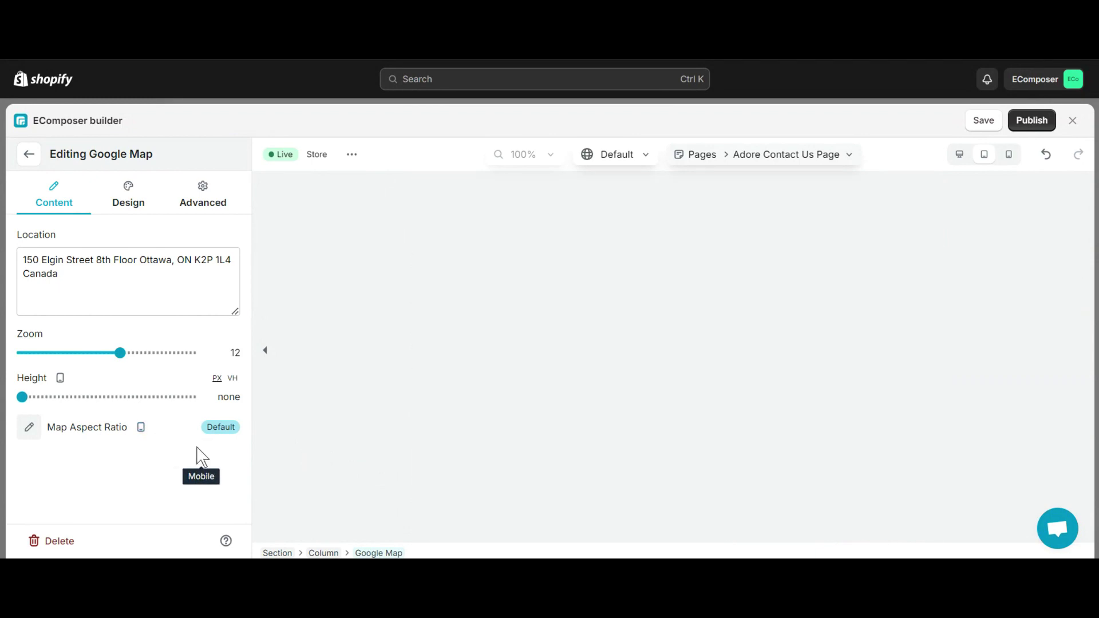
scroll(775, 373, down, 3)
scroll(775, 374, down, 5)
scroll(776, 372, up, 5)
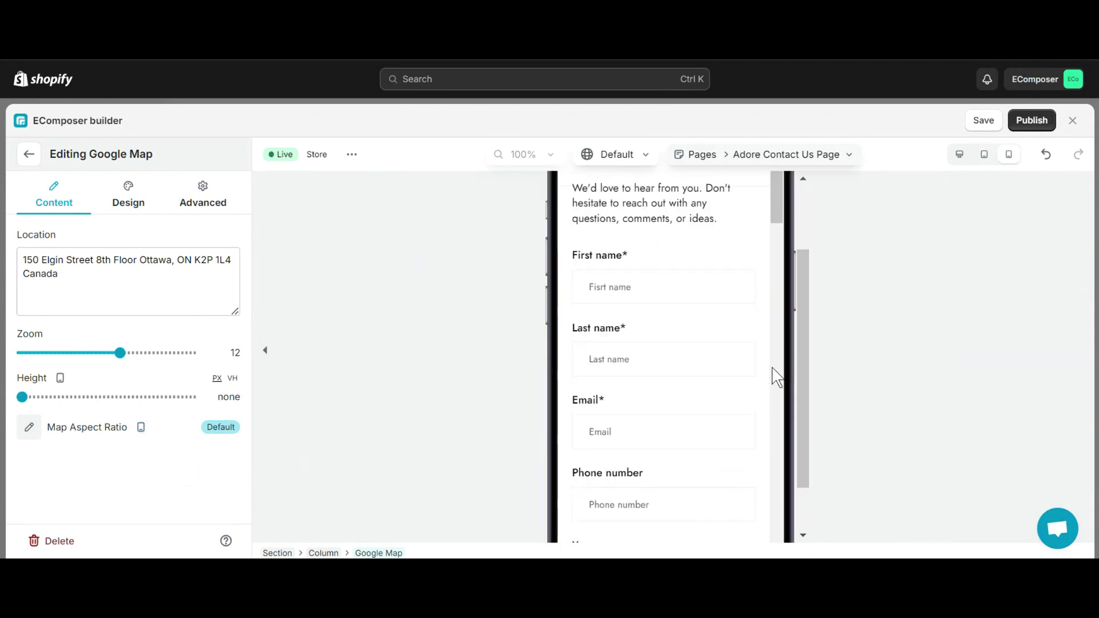
scroll(775, 372, up, 2)
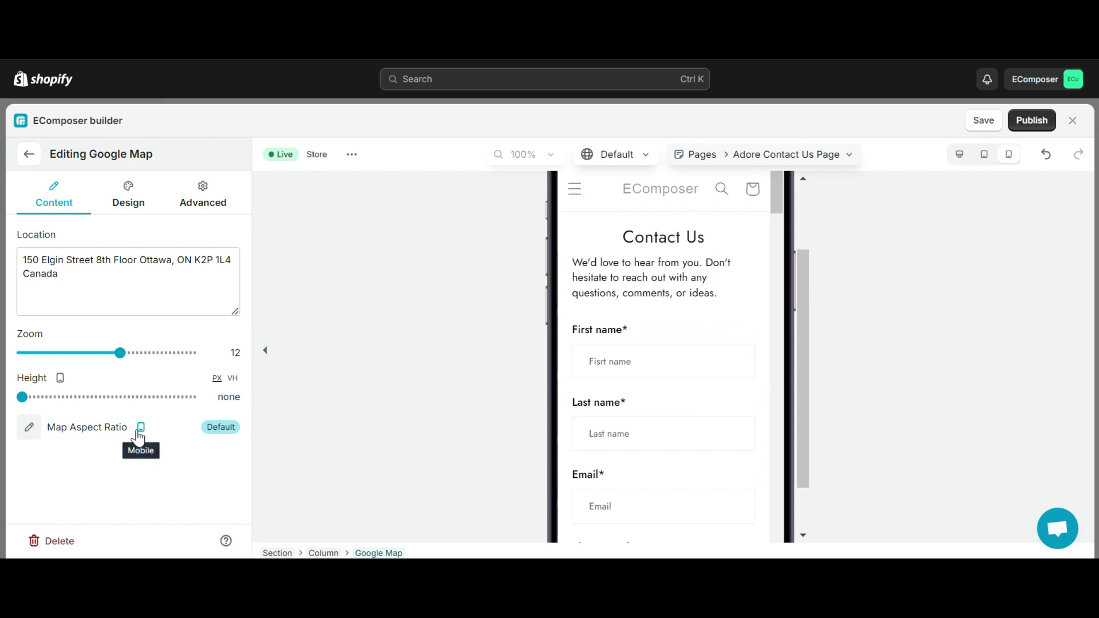
click(141, 428)
click(142, 450)
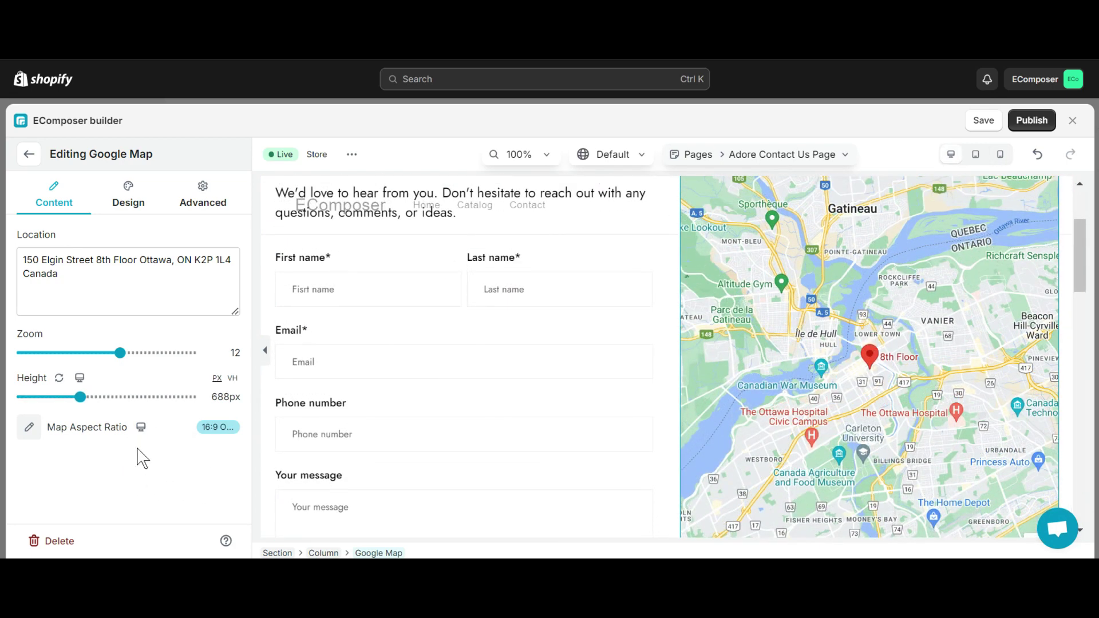
click(130, 206)
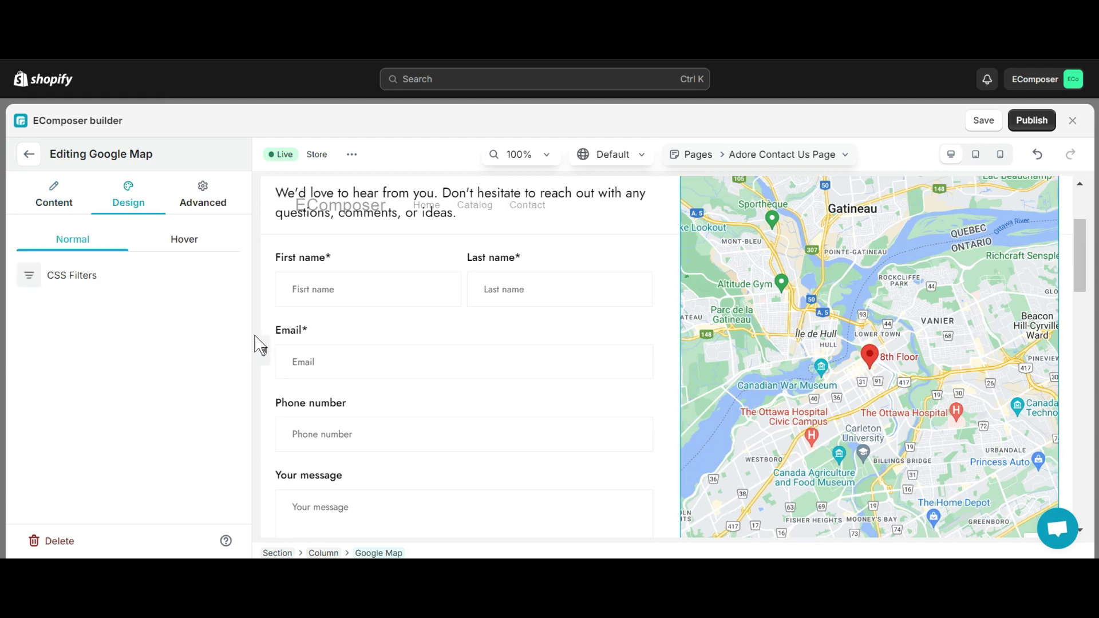
scroll(321, 330, down, 1)
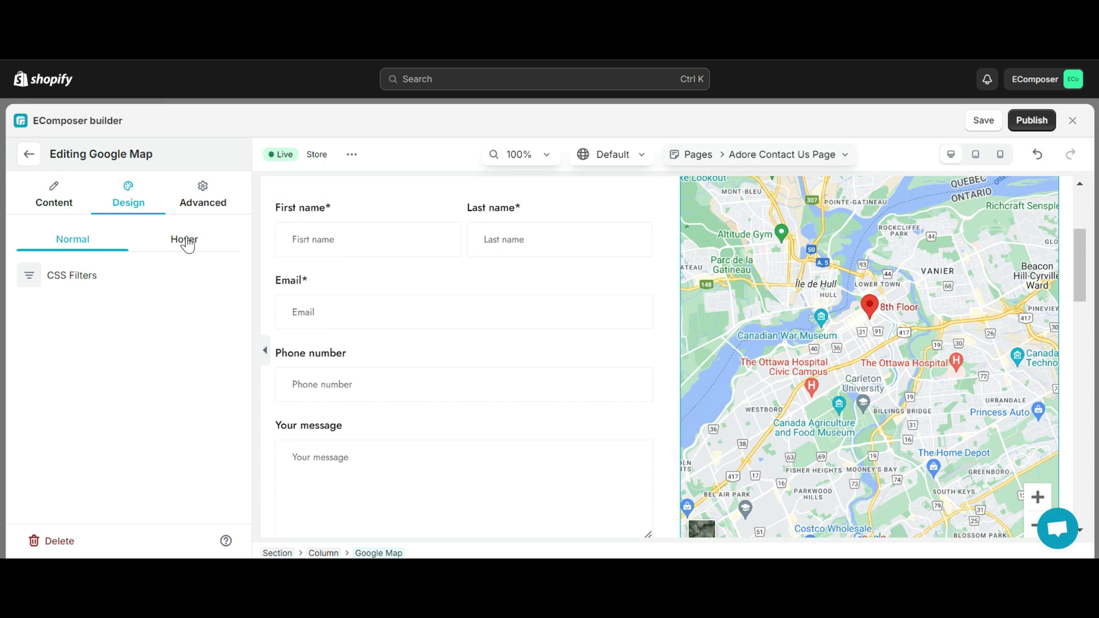
Leave the map's normal-state CSS filters at 0px blur, 100% brightness and 100% contrast
click(28, 274)
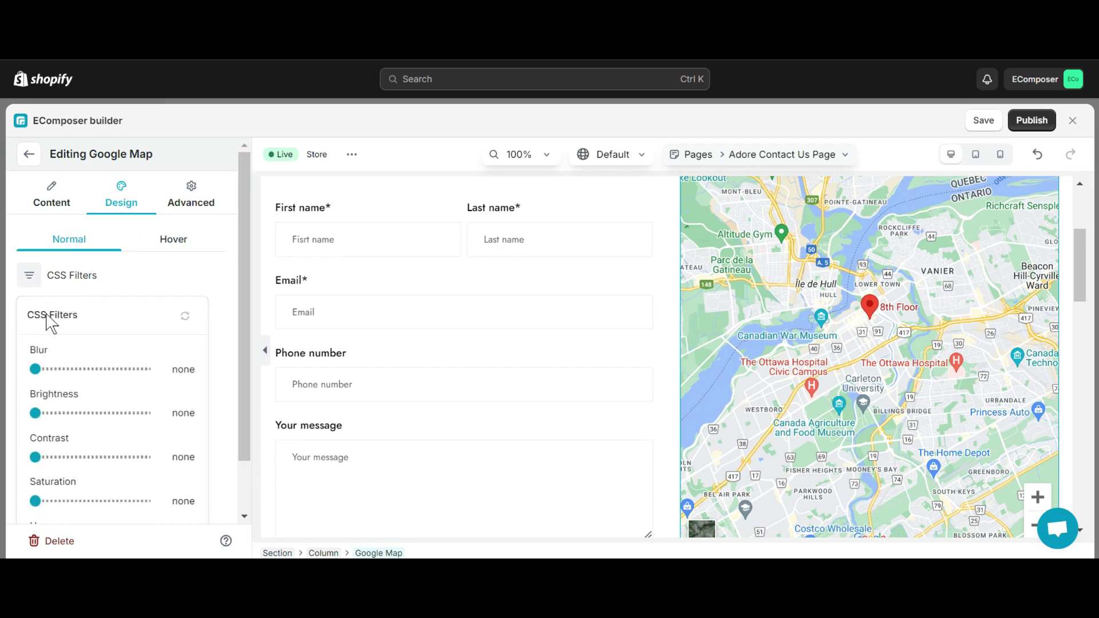
scroll(74, 382, down, 1)
mouse_move(35, 308)
mouse_down()
mouse_move(110, 308)
mouse_move(35, 308)
mouse_up()
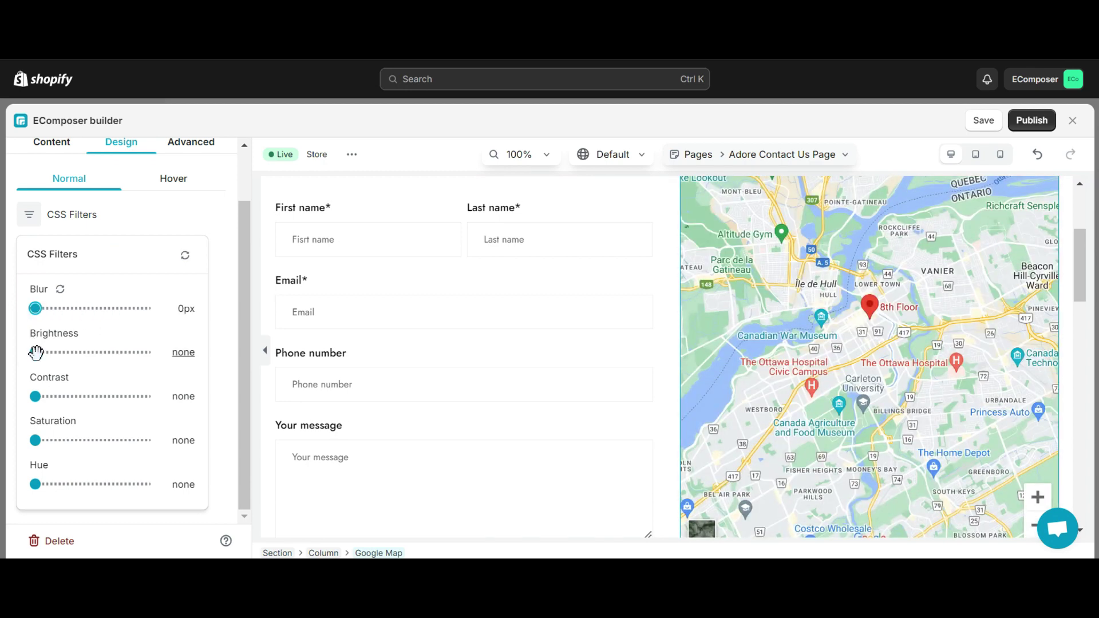
mouse_move(35, 352)
mouse_down()
mouse_move(115, 353)
mouse_move(36, 356)
mouse_move(91, 356)
mouse_up()
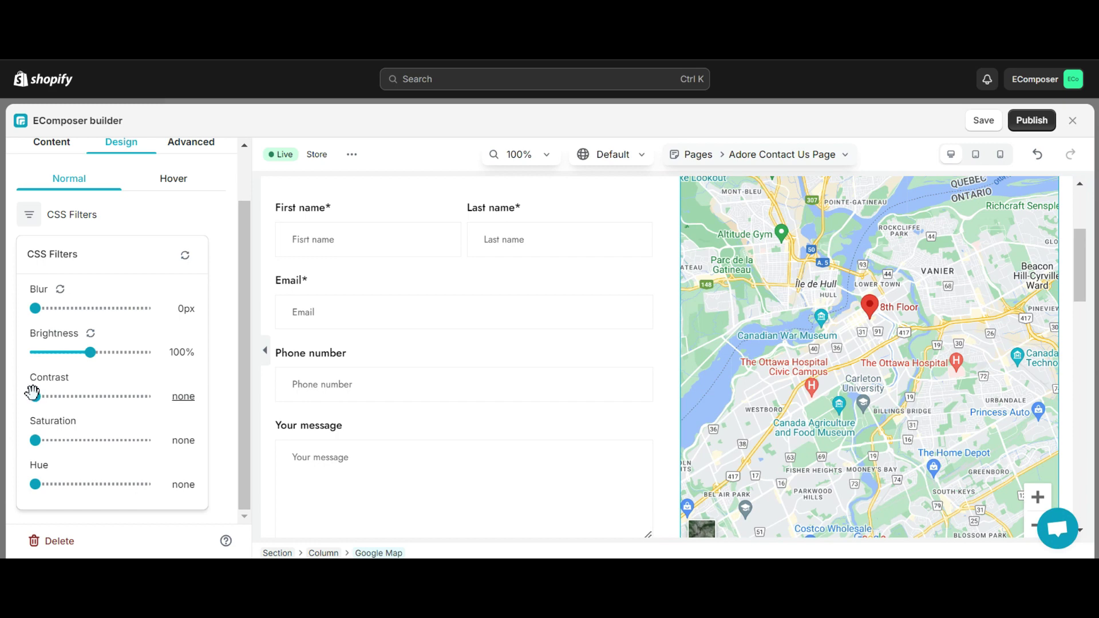
mouse_move(35, 395)
mouse_down()
mouse_move(120, 398)
mouse_move(42, 396)
mouse_up()
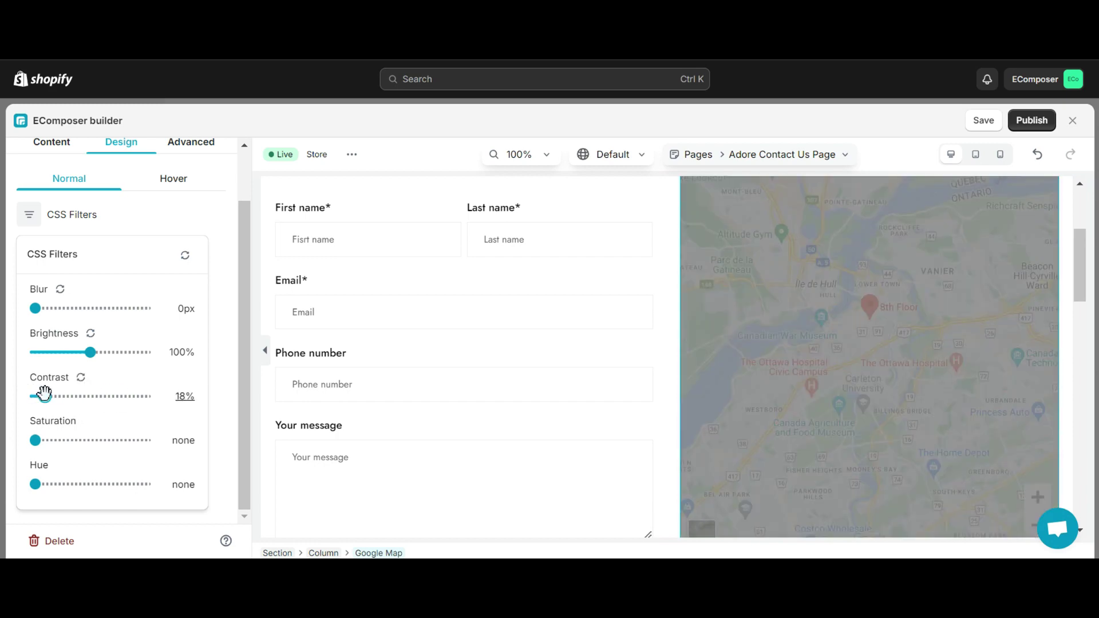
click(184, 400)
text(100)
key(Return)
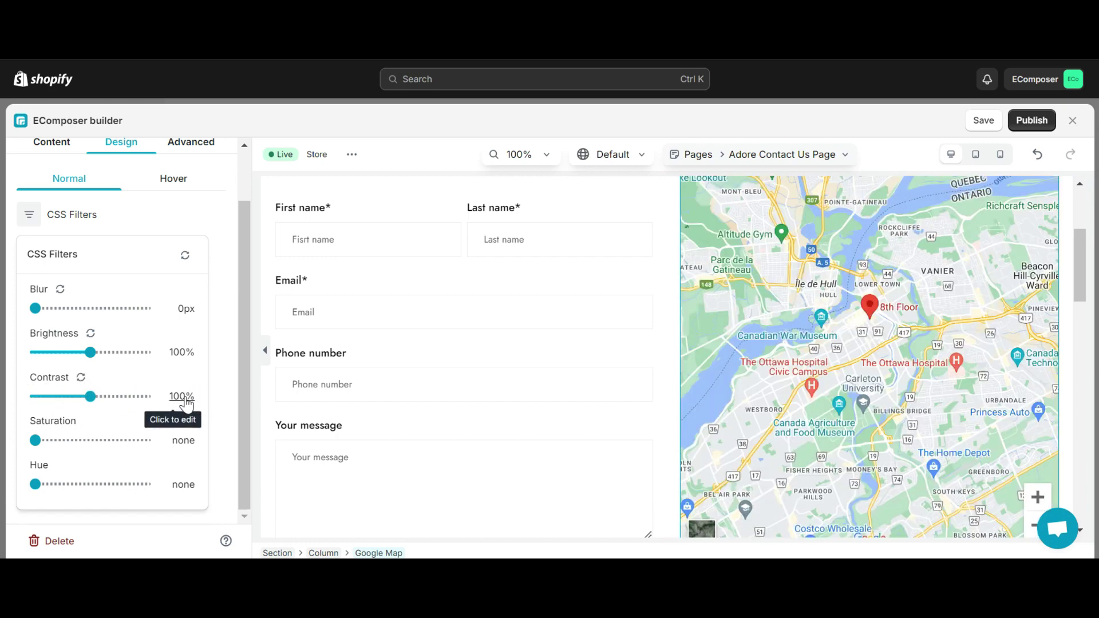
Try saturation and hue shifts, then restore 100% saturation and 0deg hue
mouse_move(36, 446)
mouse_down()
mouse_move(118, 441)
mouse_move(48, 440)
mouse_up()
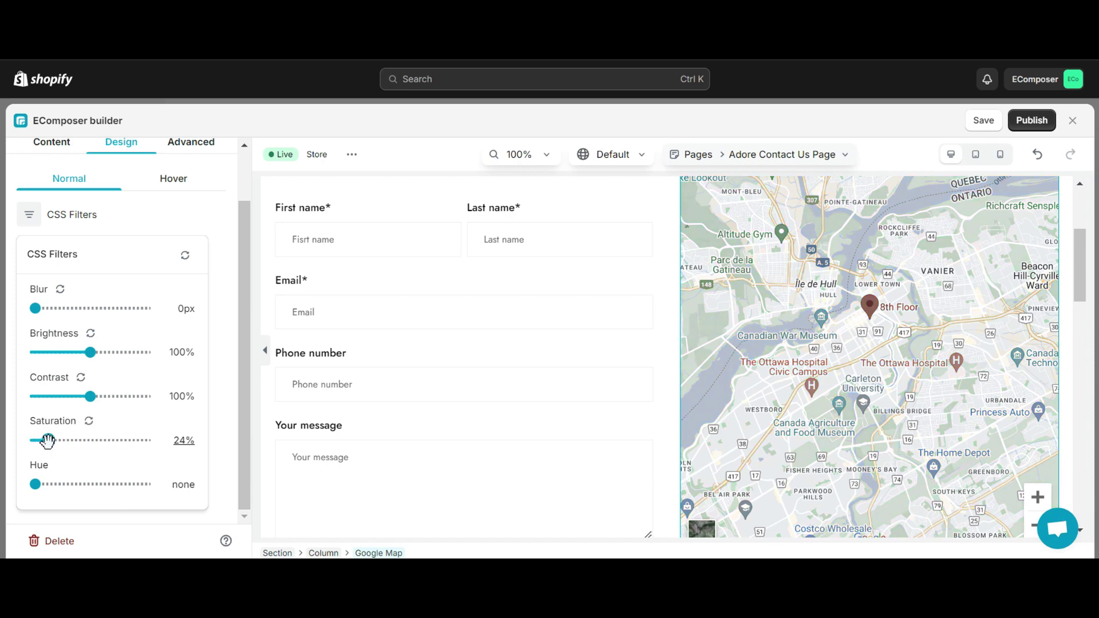
click(183, 440)
text(100)
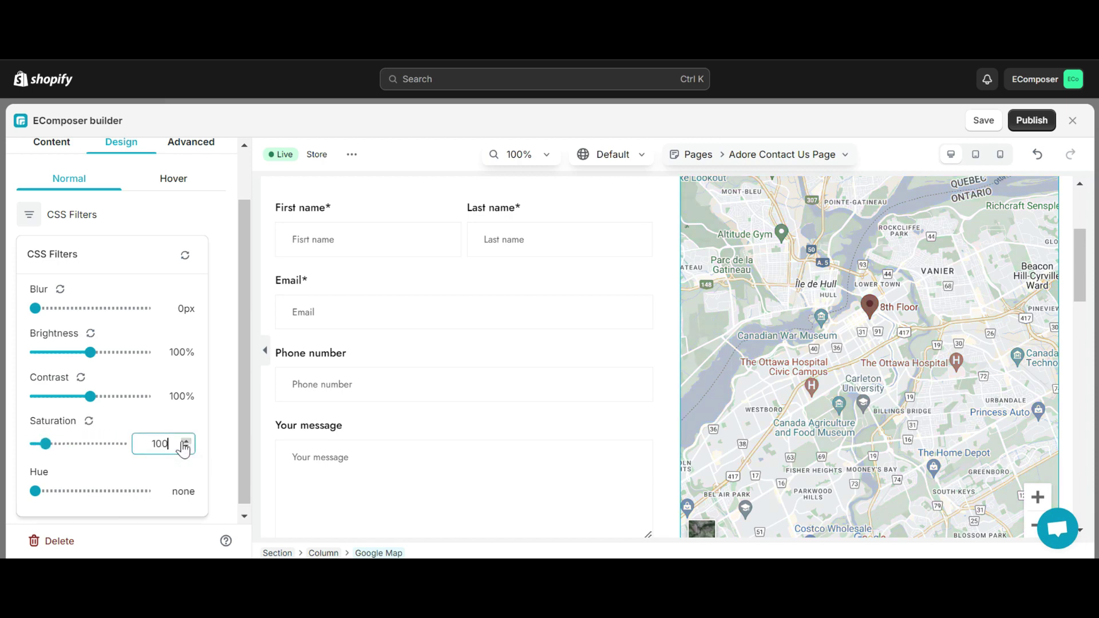
key(Return)
mouse_move(33, 485)
mouse_down()
mouse_move(115, 485)
mouse_move(35, 485)
mouse_up()
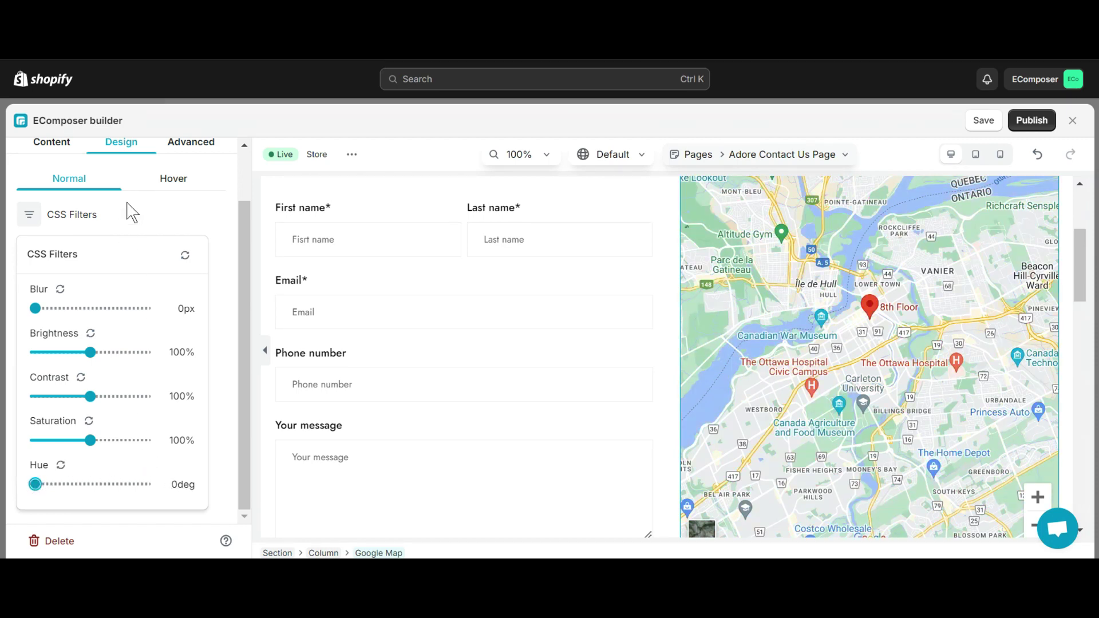
click(170, 185)
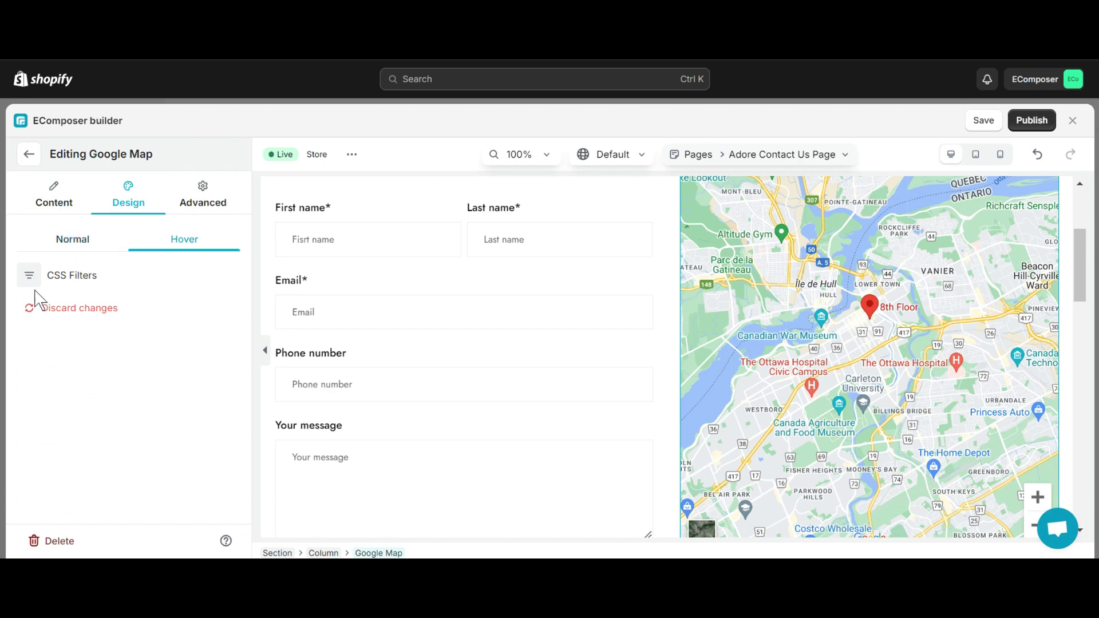
click(33, 300)
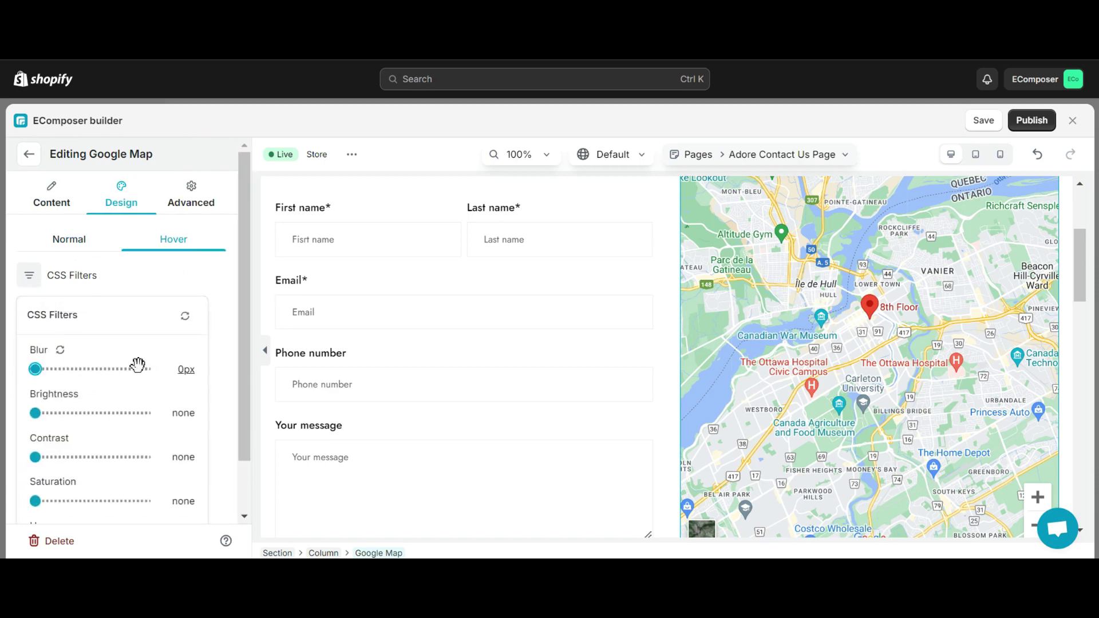
click(30, 275)
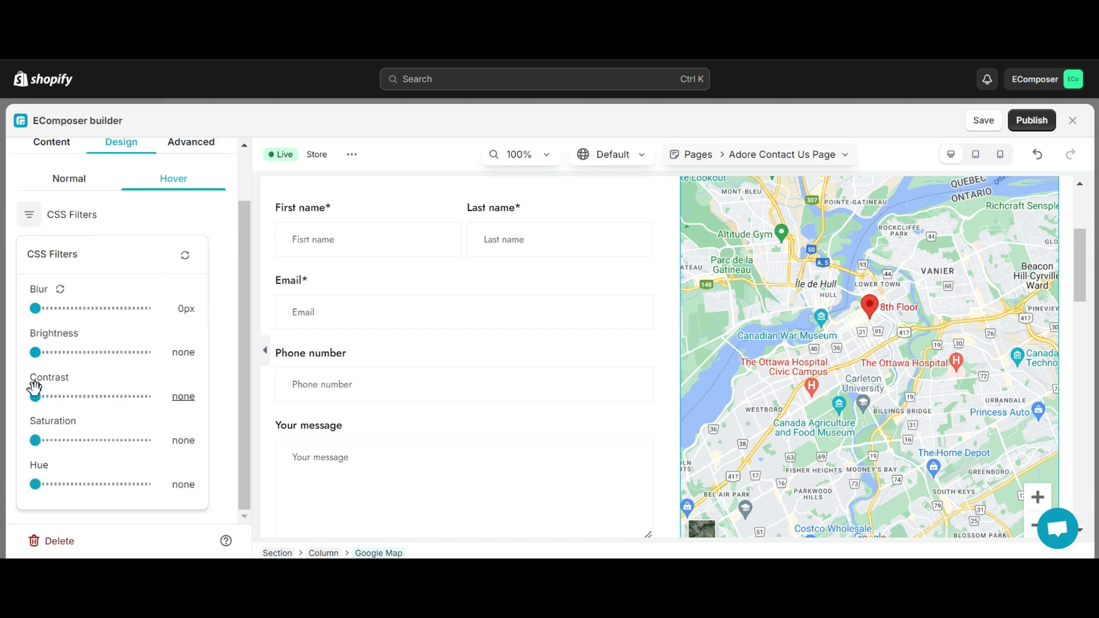
drag(35, 389, 50, 395)
click(51, 193)
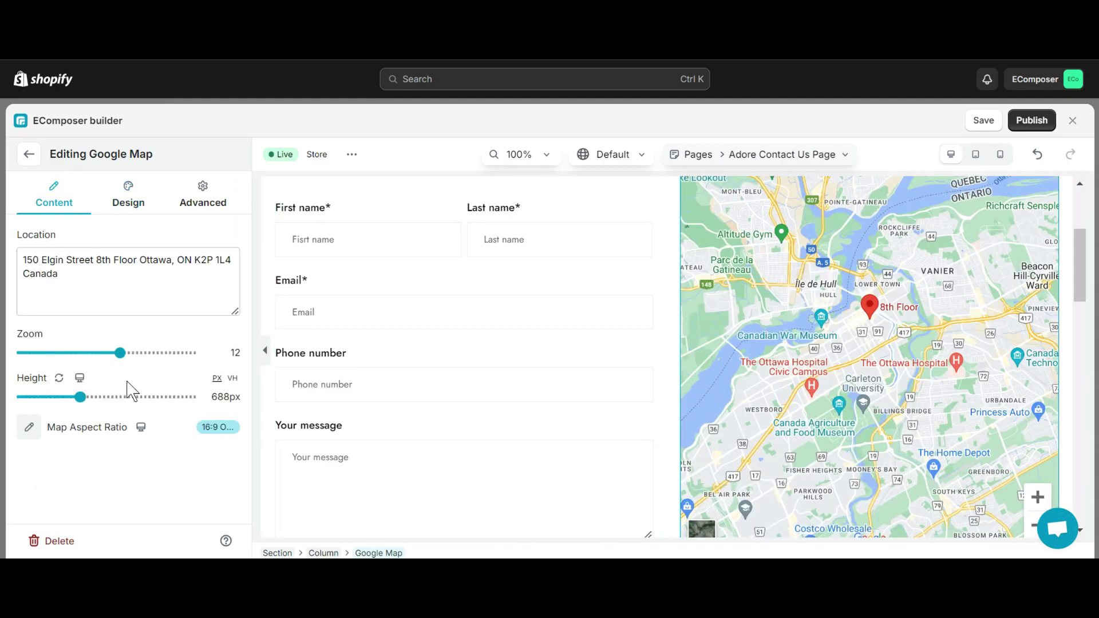
mouse_move(120, 353)
mouse_down()
mouse_move(93, 353)
mouse_move(115, 353)
mouse_up()
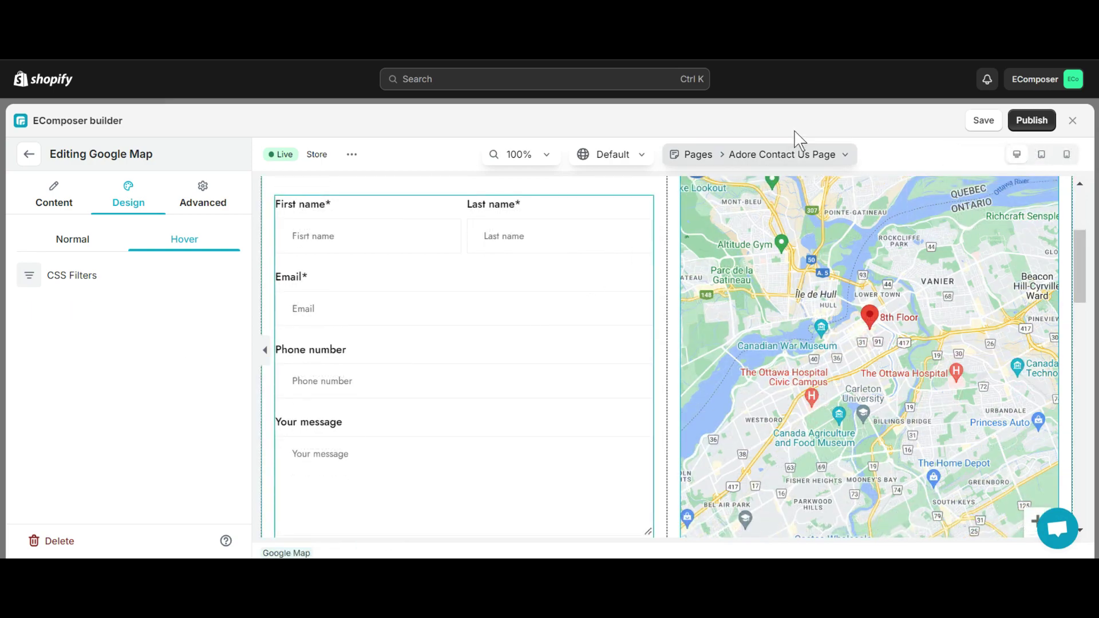
Save and publish the Adore Contact Us Page to the store
click(1027, 124)
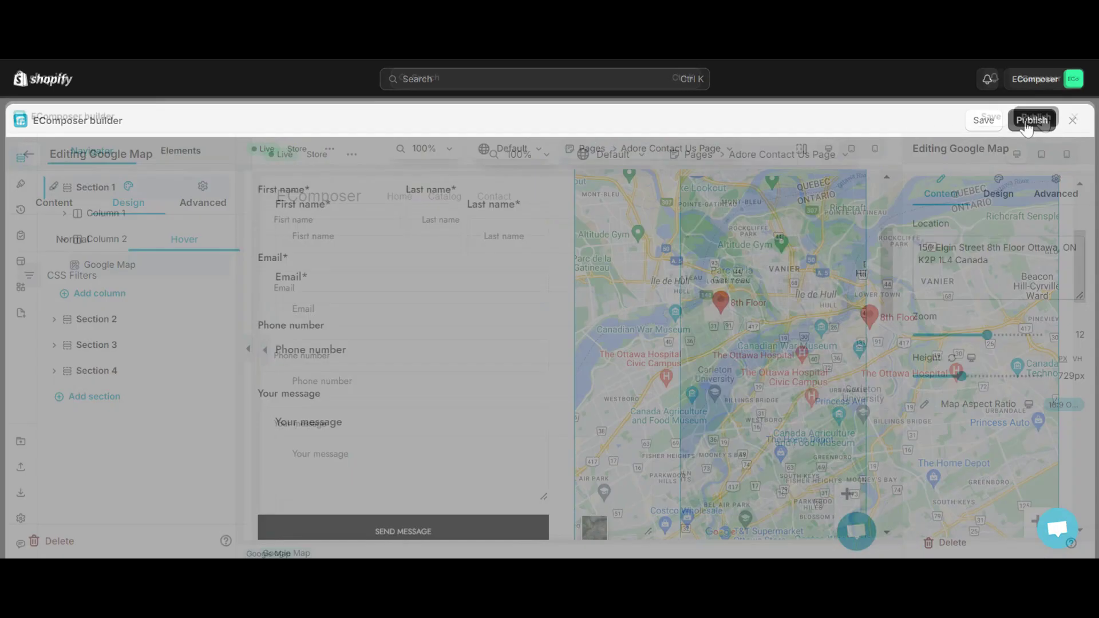
scroll(753, 379, down, 1)
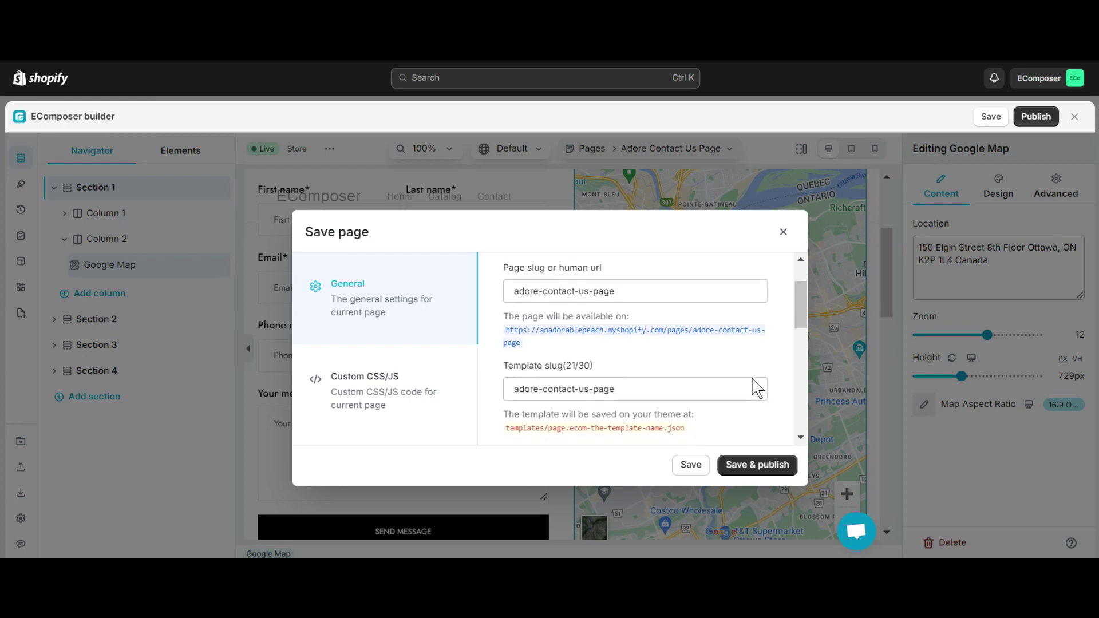
scroll(751, 386, down, 1)
click(748, 466)
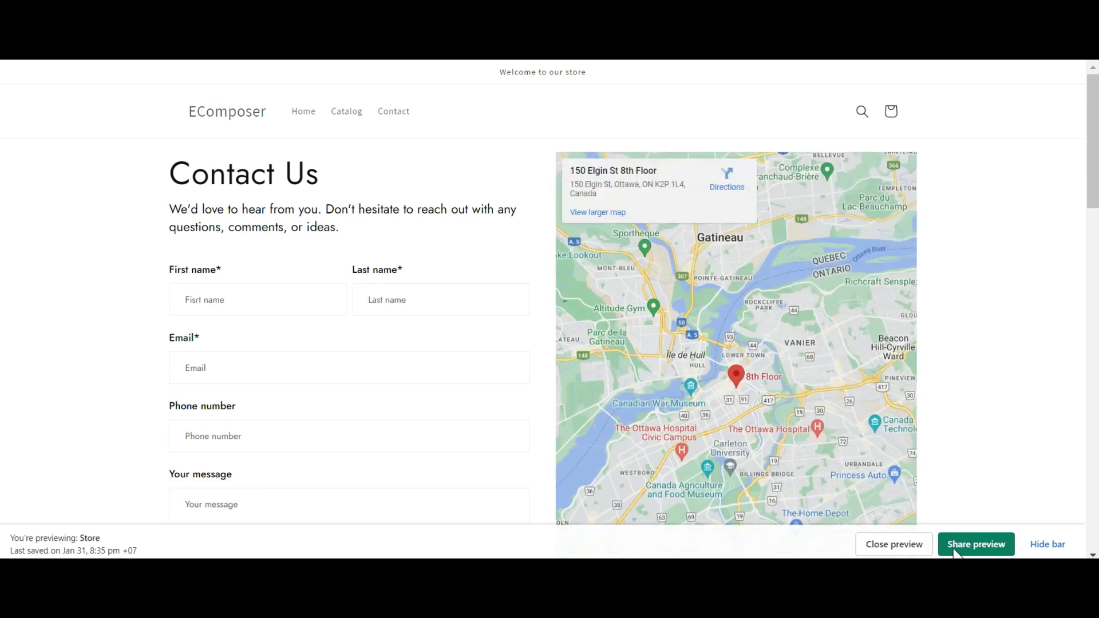
Hide the preview bar and zoom the live map three steps into downtown Ottawa
click(1047, 547)
scroll(938, 257, down, 1)
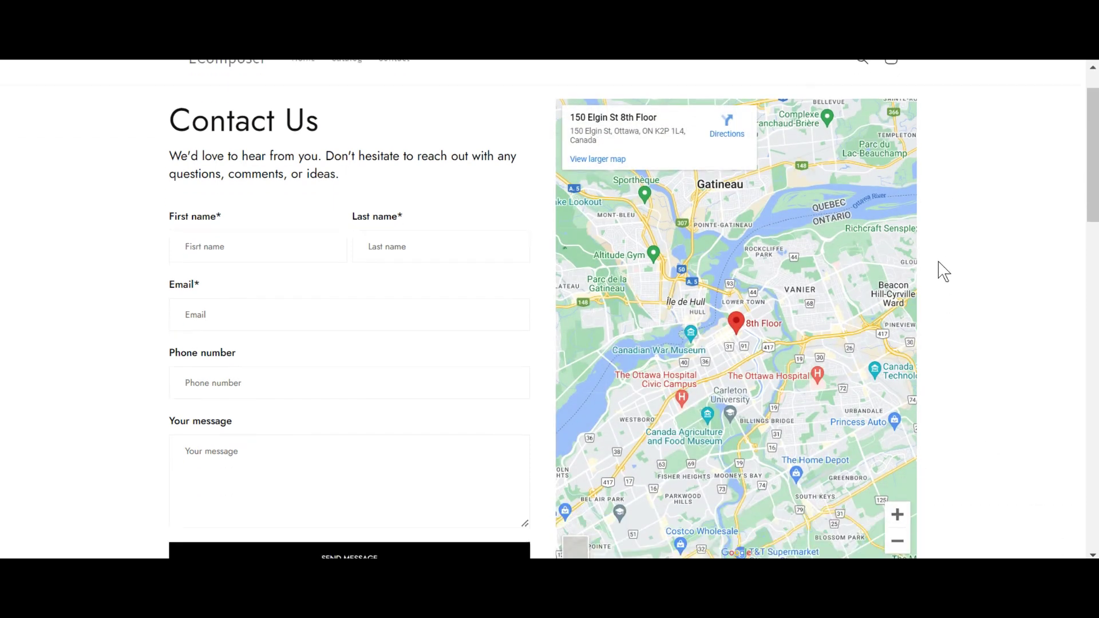
scroll(939, 262, down, 1)
scroll(938, 262, down, 3)
scroll(938, 262, down, 1)
scroll(943, 270, down, 2)
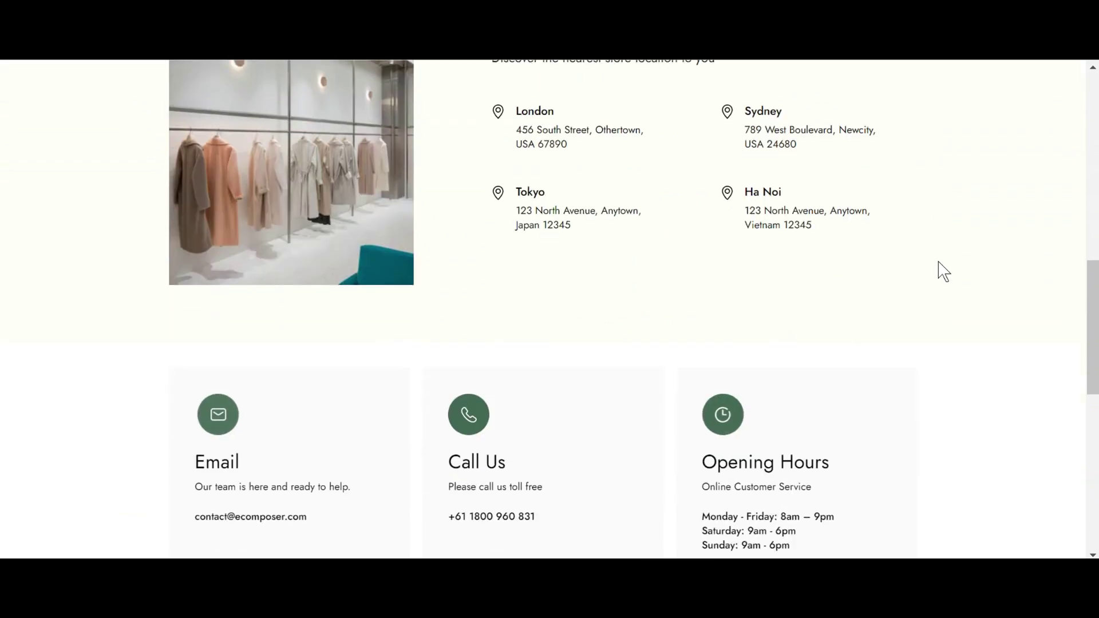
scroll(944, 271, down, 1)
scroll(944, 271, up, 2)
scroll(944, 271, up, 5)
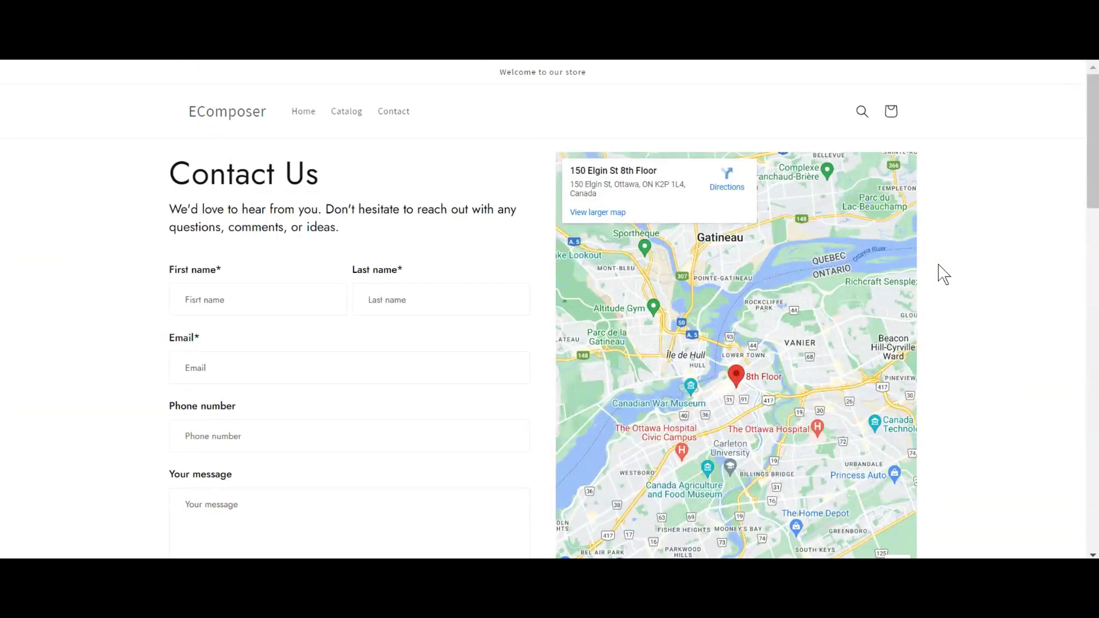
scroll(959, 275, down, 1)
scroll(748, 412, down, 1)
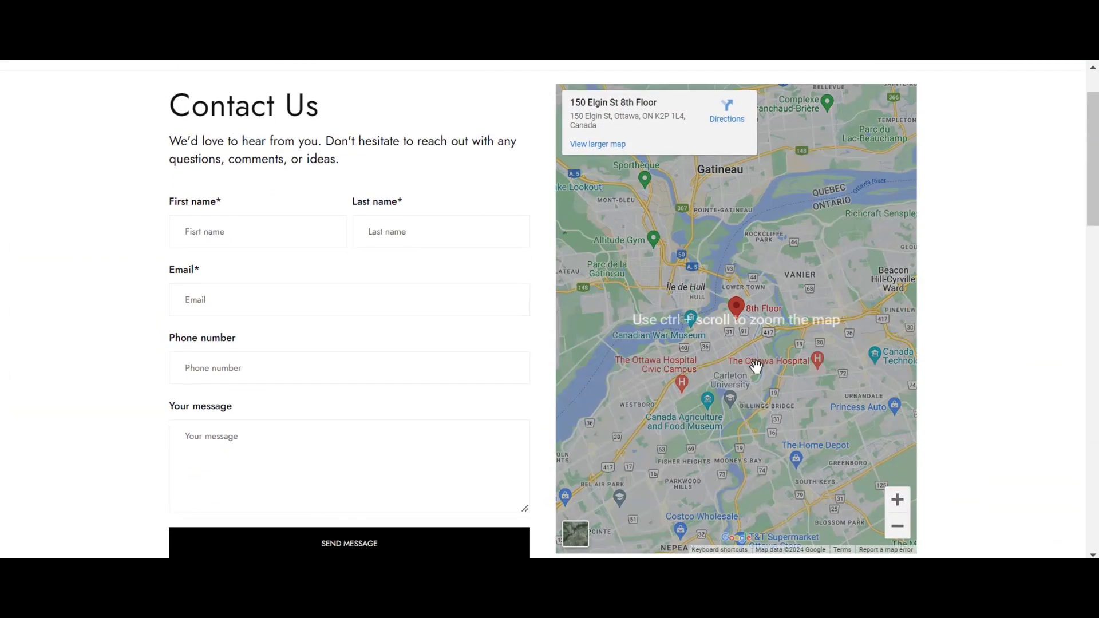
scroll(760, 322, down, 1)
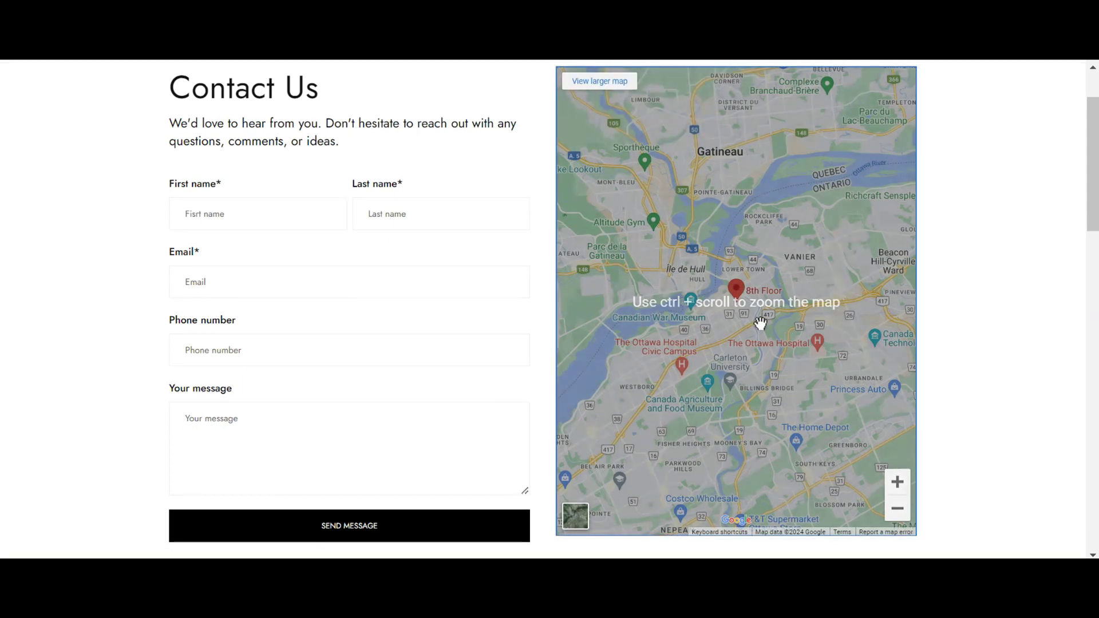
click(896, 483)
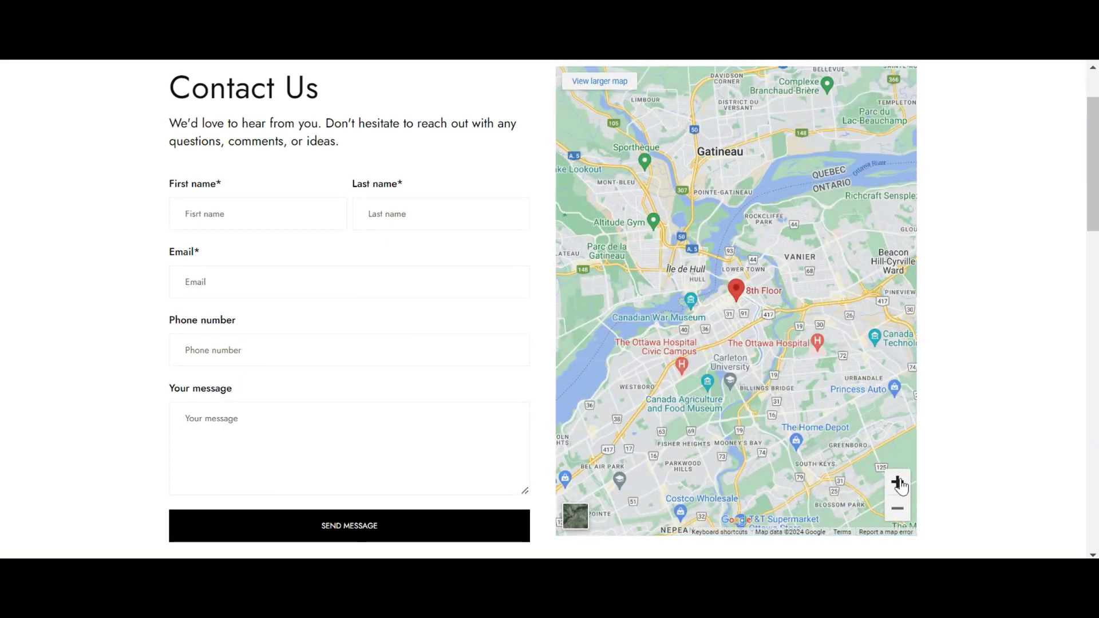
click(898, 484)
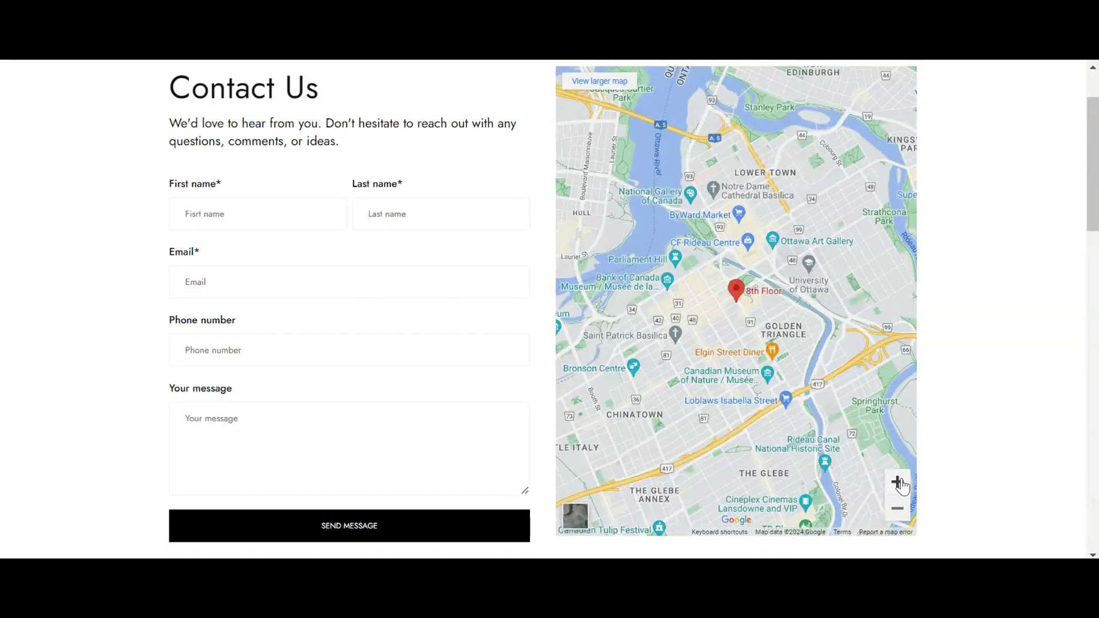
click(898, 483)
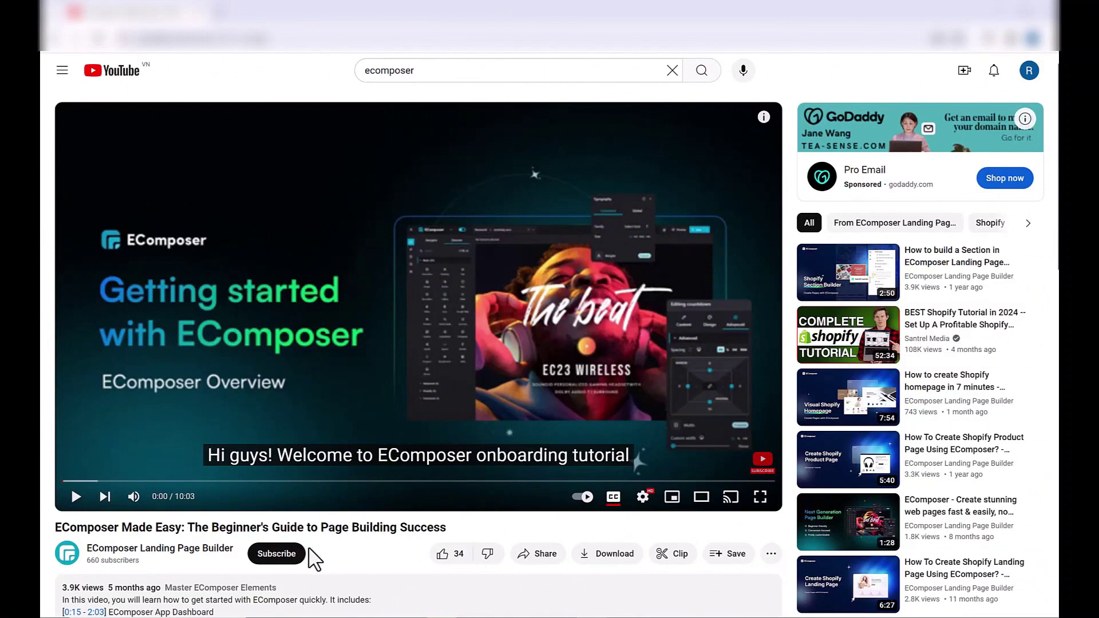
Like the EComposer tutorial, subscribe to the channel, and follow the Shopify install link
click(438, 556)
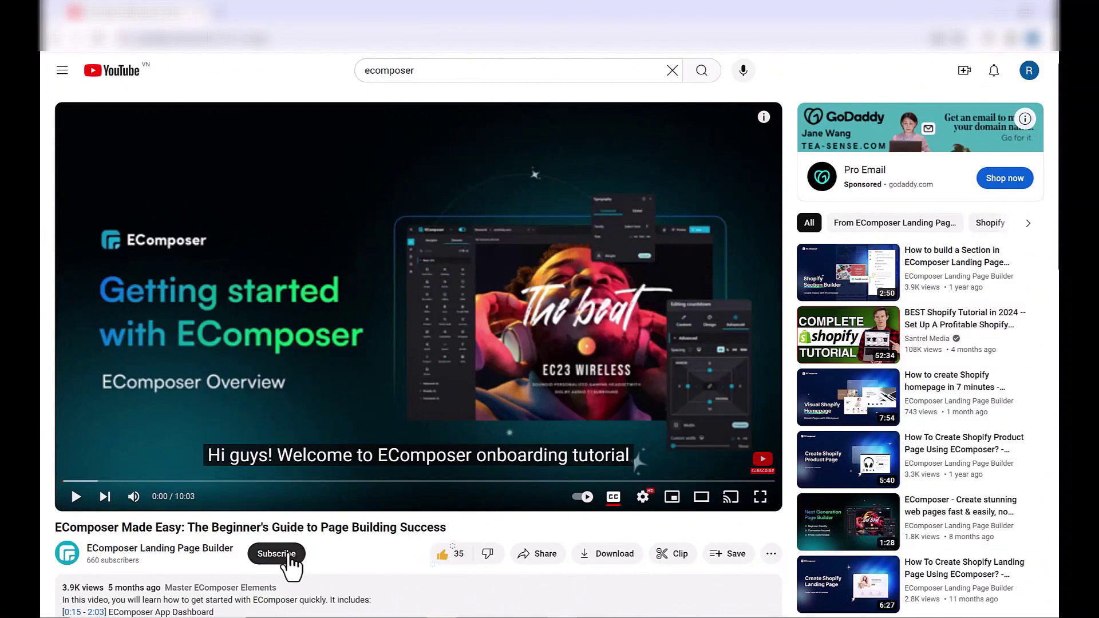
click(284, 556)
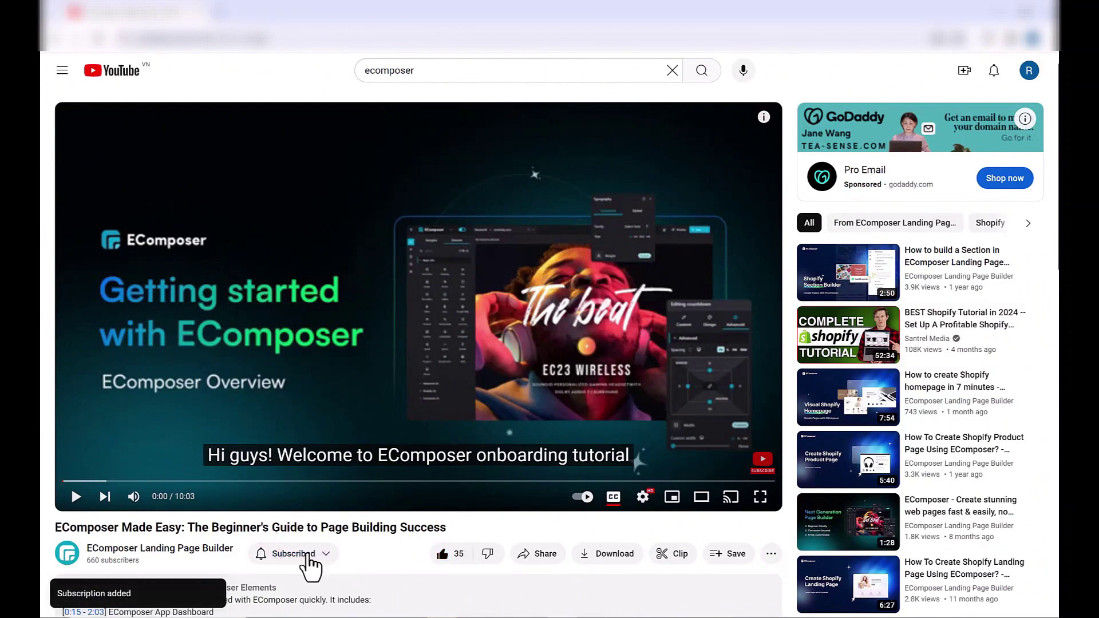
scroll(419, 563, down, 3)
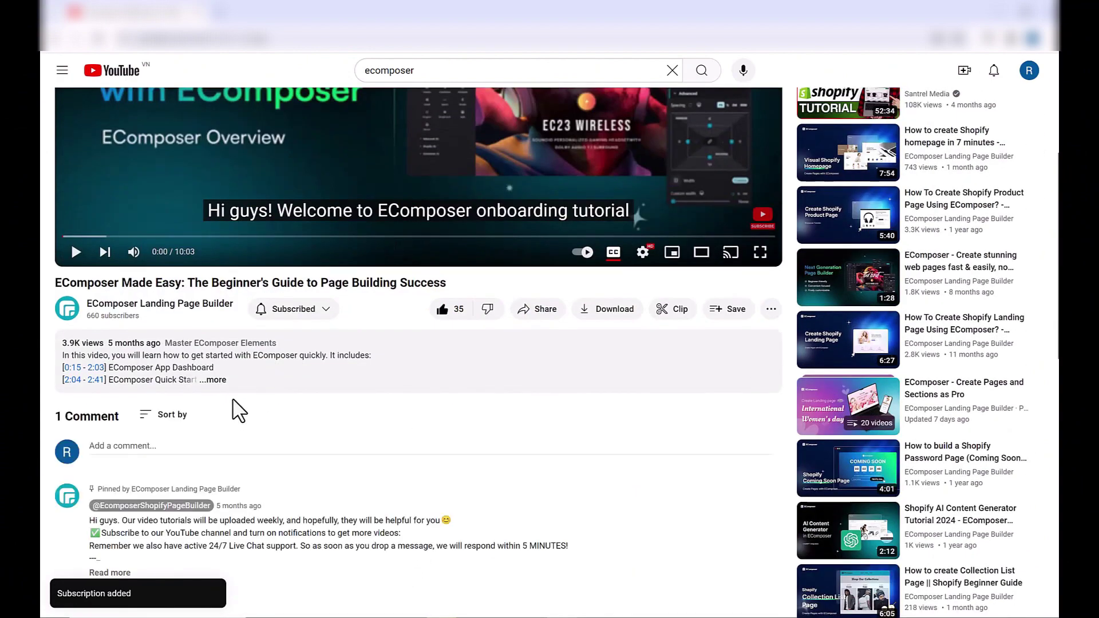
click(215, 380)
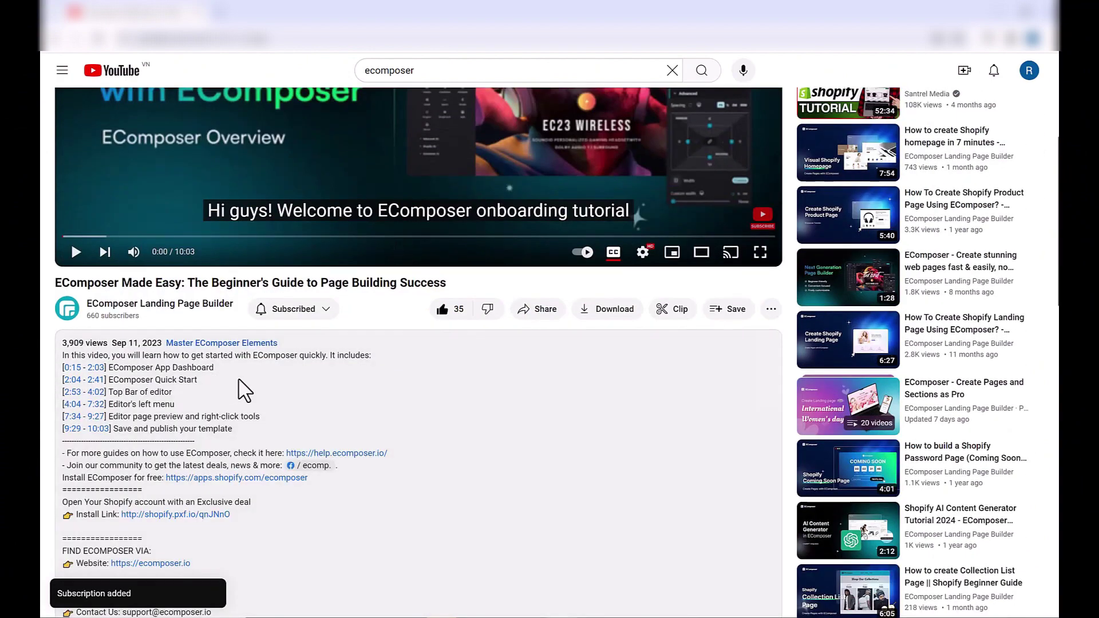
click(223, 519)
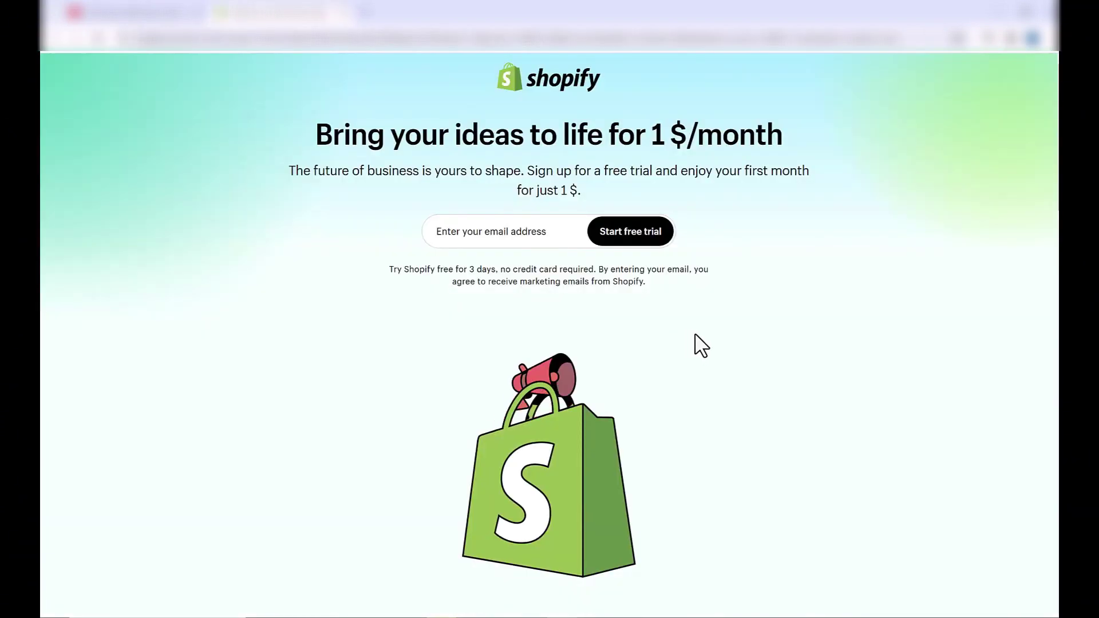